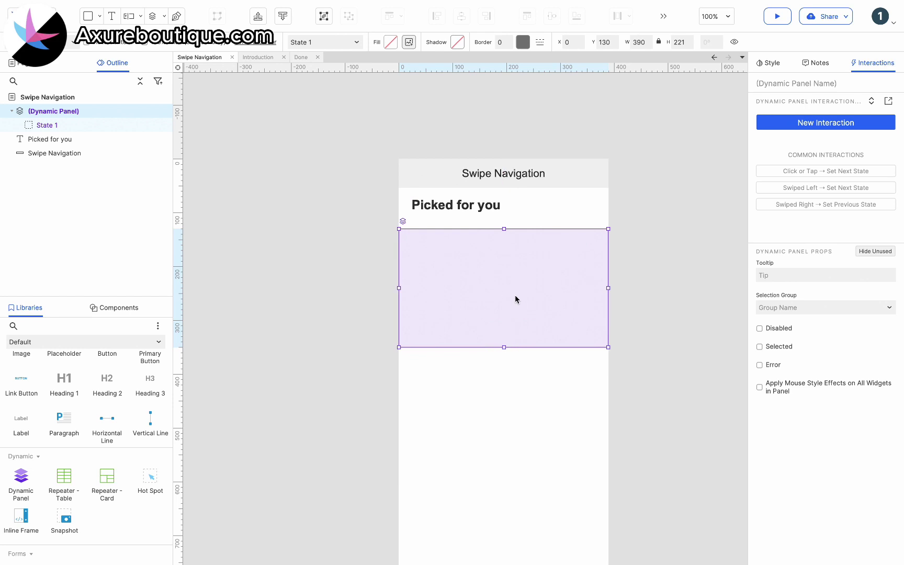
Step: Inside the dynamic panel's State 1, add a 328 × 170 Box 2 card at X 31, Y 26
double_click(515, 295)
scroll(118, 430, up, 3)
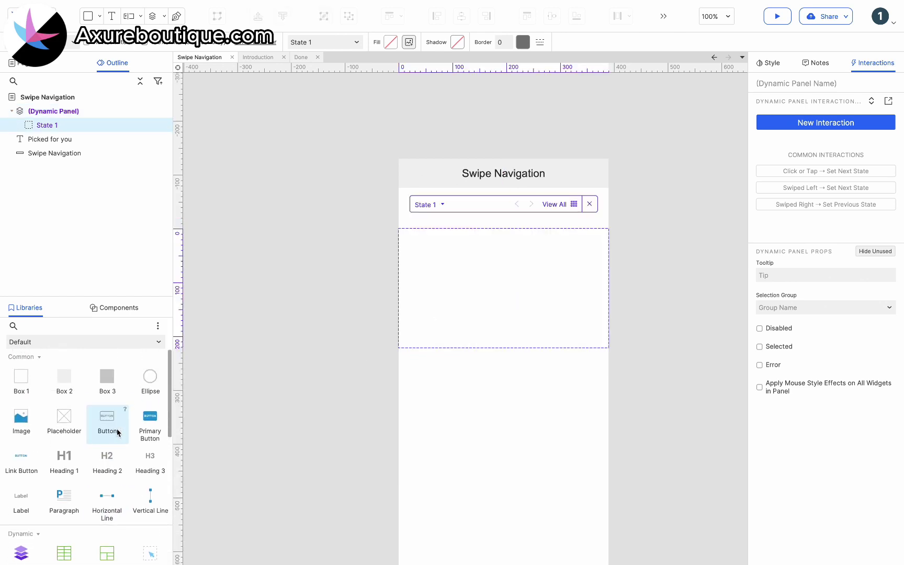
drag(64, 382, 412, 234)
drag(573, 281, 588, 279)
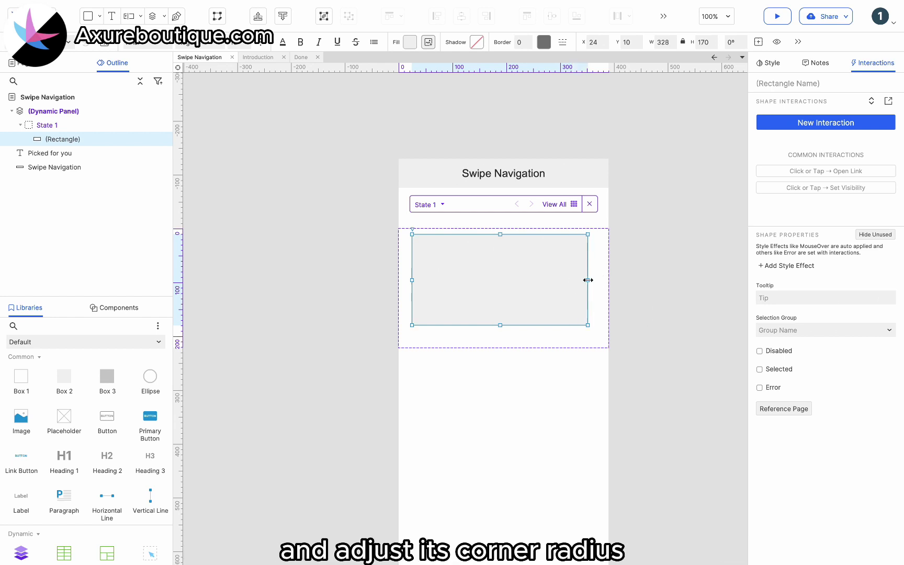
drag(524, 275, 528, 283)
Step: Set the card's corner radius to 8
click(769, 63)
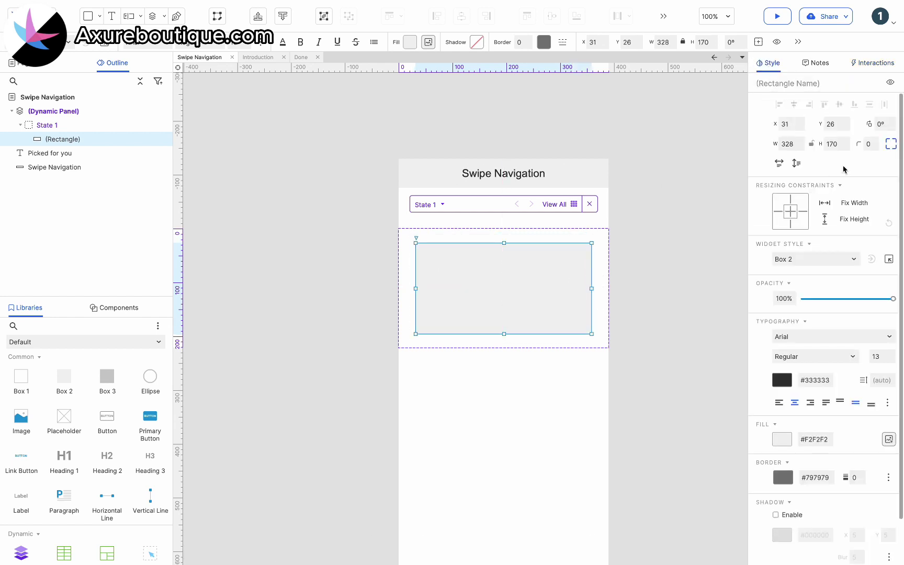
text(8)
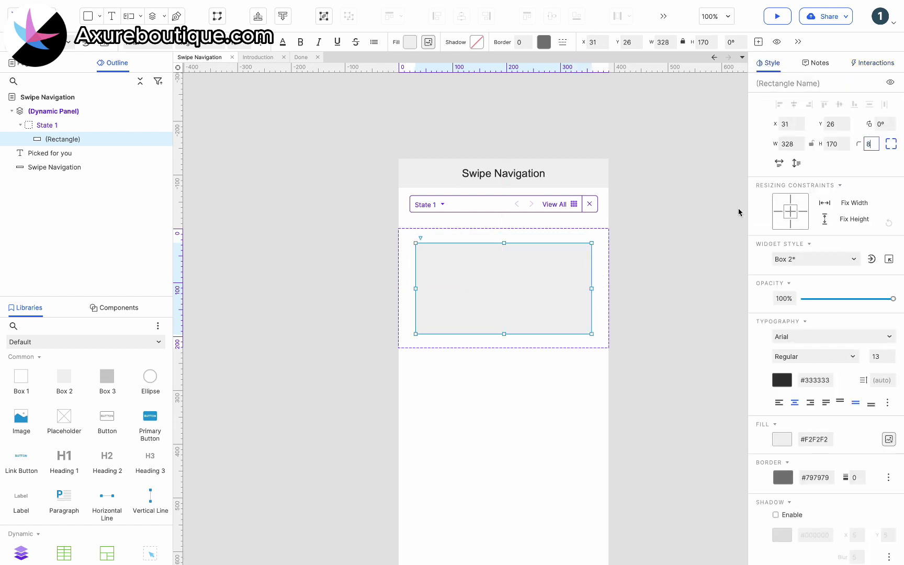
click(692, 235)
Step: Duplicate the card and place the copy to its right at X 377, Y 26, leaving an 18 px gap
click(500, 279)
scroll(500, 278, right, 3)
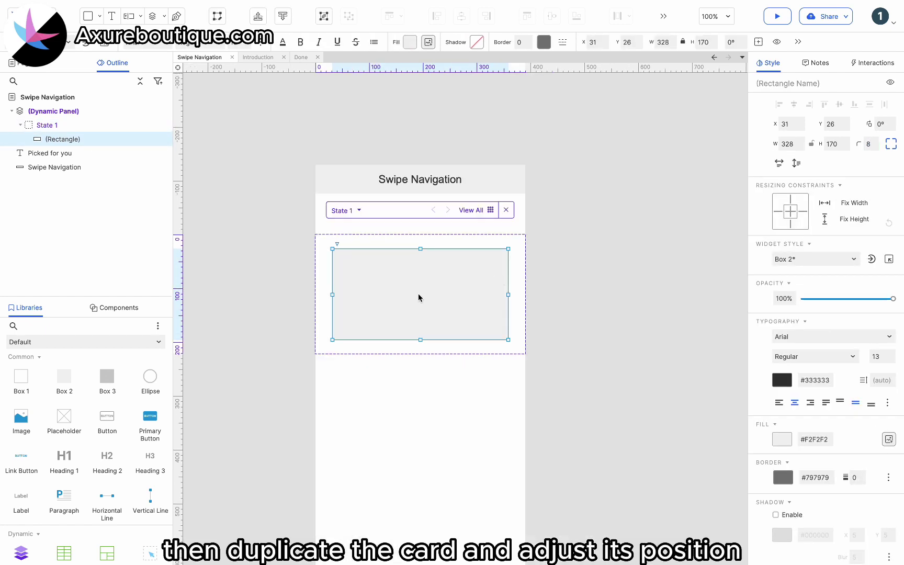
key(ctrl+d)
drag(406, 289, 572, 276)
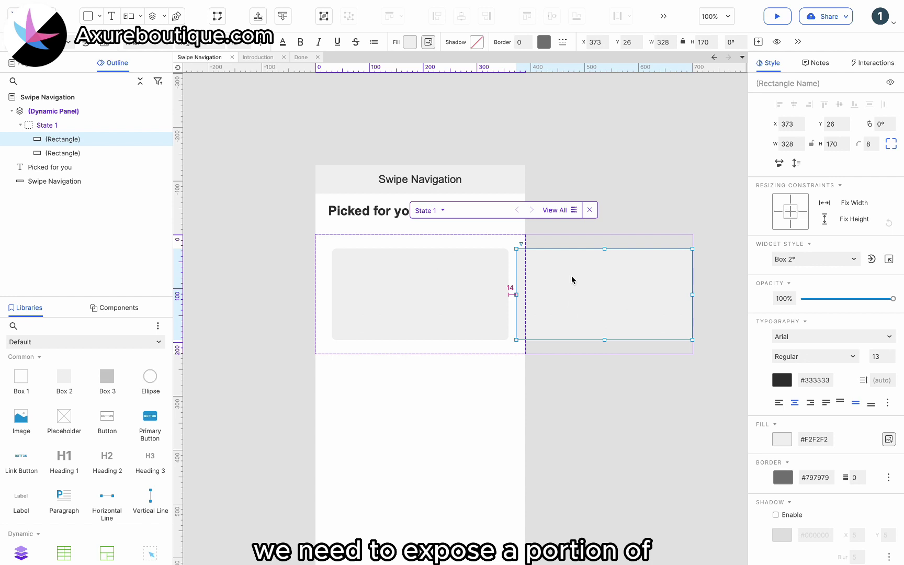
key(Right)
key(Right)
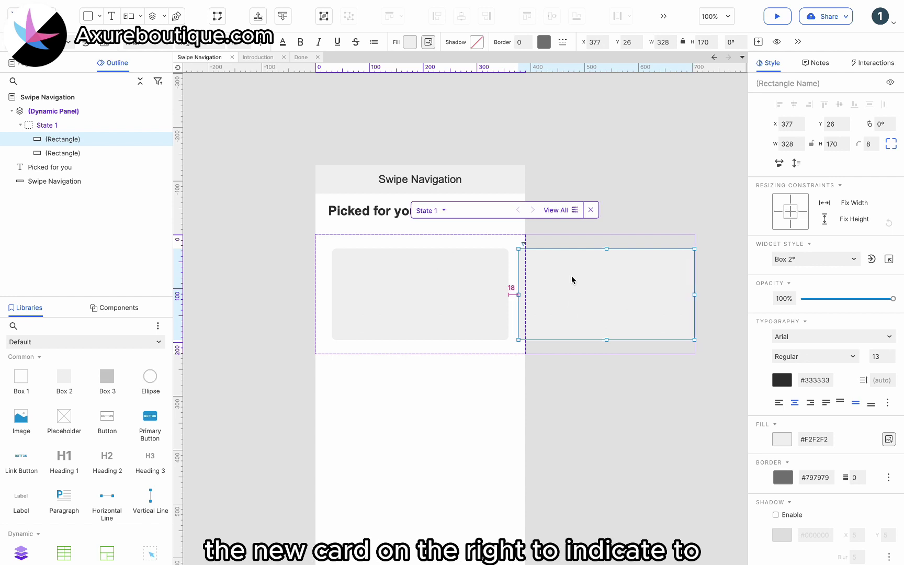
click(570, 355)
Step: Duplicate the second card and place the third card at X 723, Y 26 with the same 18 px gap
click(574, 321)
scroll(564, 320, right, 5)
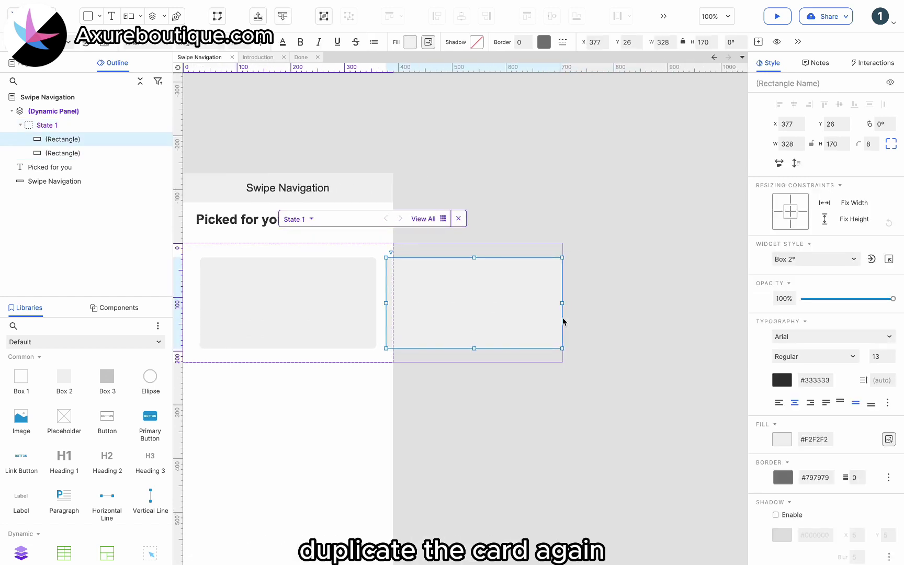
key(ctrl+d)
drag(443, 298, 621, 290)
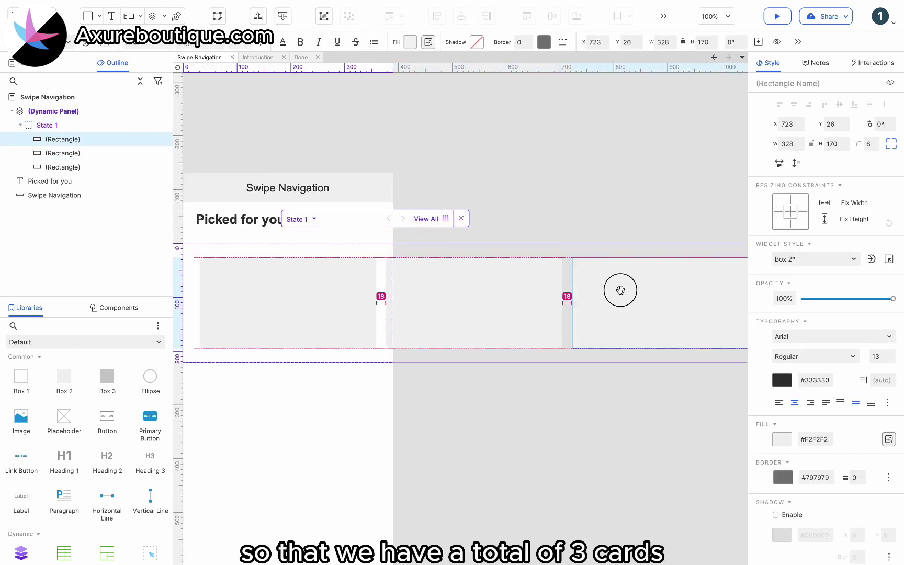
scroll(511, 390, left, 5)
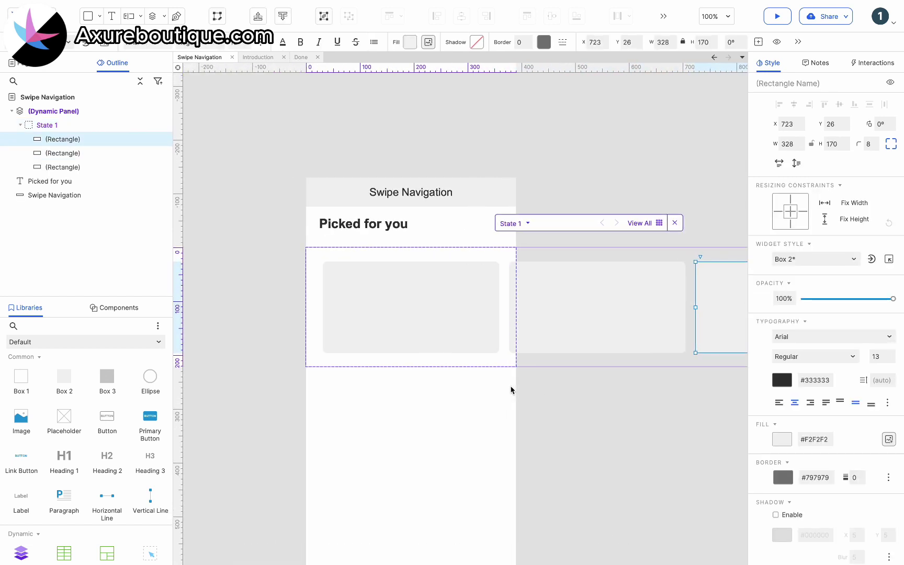
Step: Select all three cards and move them together to X 18, Y 51 within the panel state
click(471, 419)
scroll(473, 418, right, 6)
drag(677, 373, 261, 314)
scroll(269, 315, left, 3)
drag(339, 297, 330, 297)
click(299, 362)
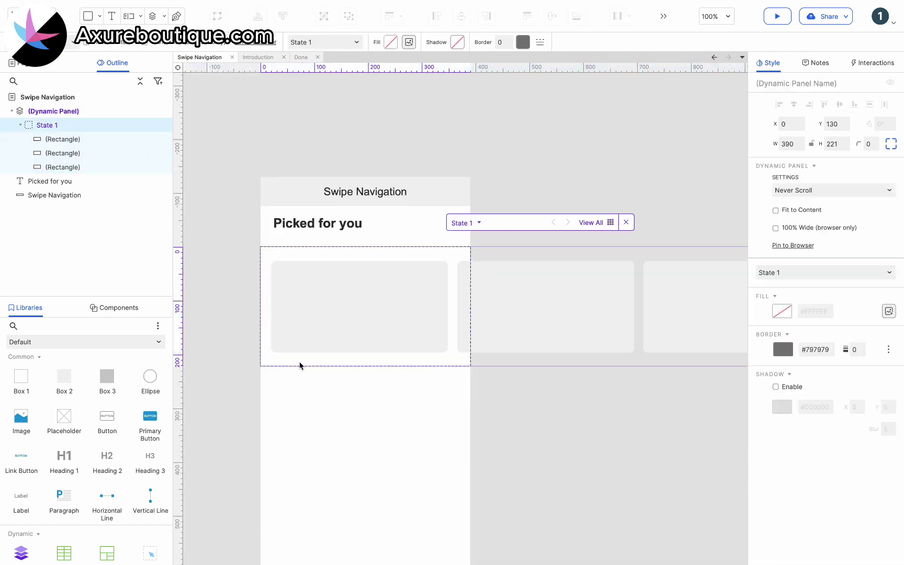
key(ctrl+a)
drag(505, 294, 502, 307)
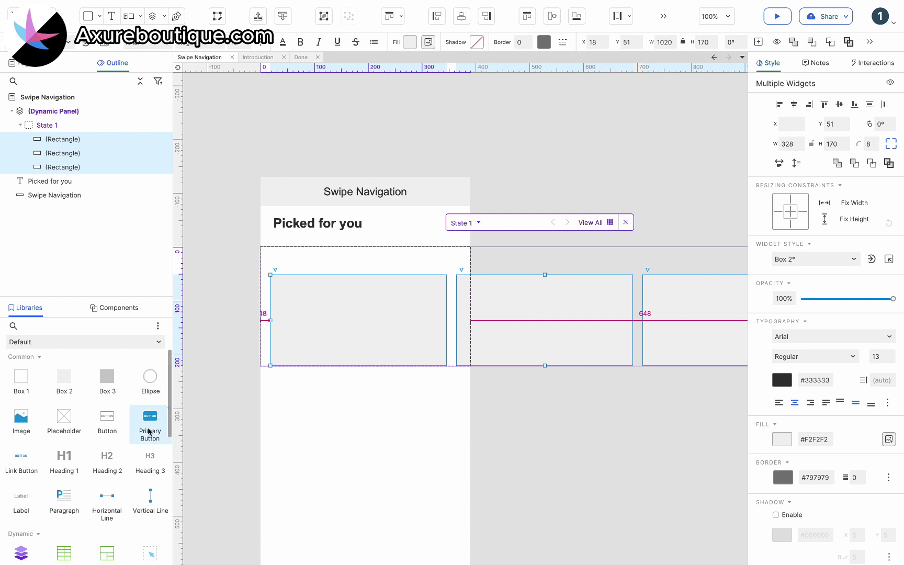
Step: Add a Heading 3 above the first card at X 18, Y 17 with the text App1
drag(151, 460, 269, 259)
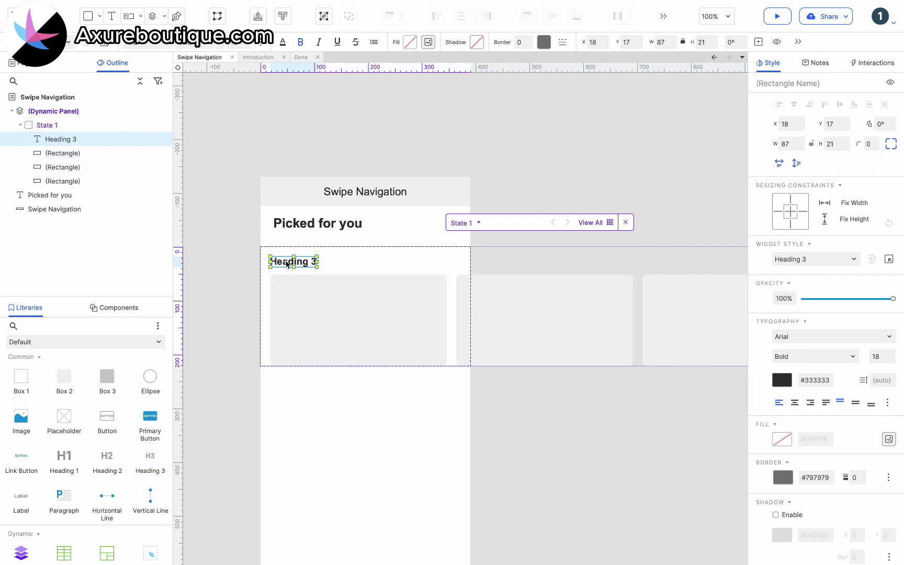
double_click(285, 263)
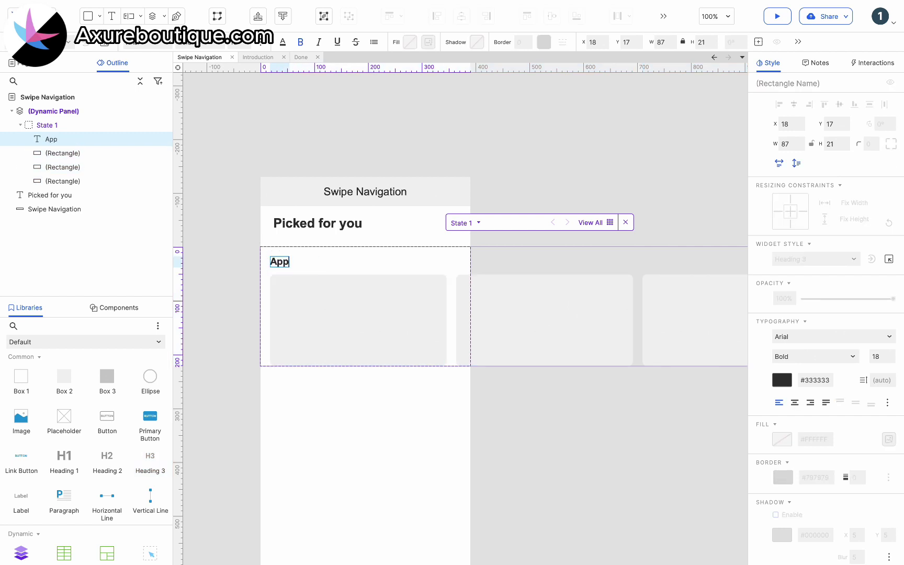
click(282, 261)
Step: Duplicate the App1 heading above the second card at X 364, Y 17 and change its text to App2
key(ctrl+d)
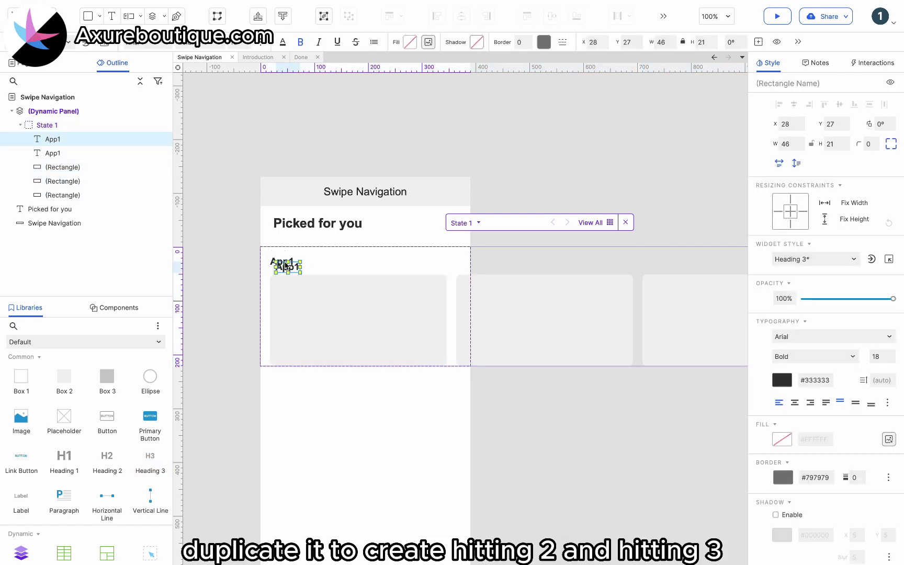
drag(287, 268, 467, 262)
double_click(468, 261)
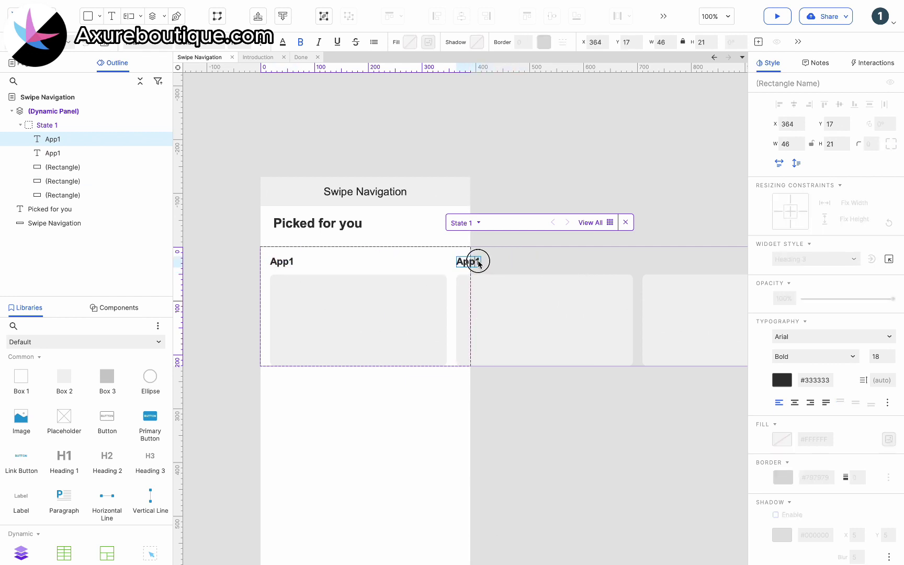
click(490, 262)
Step: Duplicate the App2 heading above the third card at X 710, Y 17 and change its text to App3
click(470, 258)
scroll(470, 258, right, 3)
key(ctrl+d)
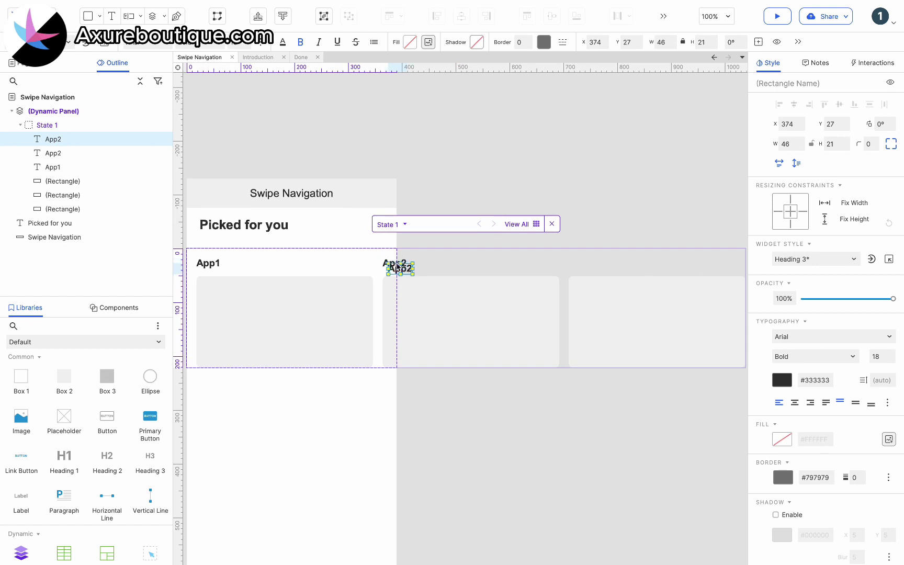
drag(396, 271, 582, 266)
double_click(583, 266)
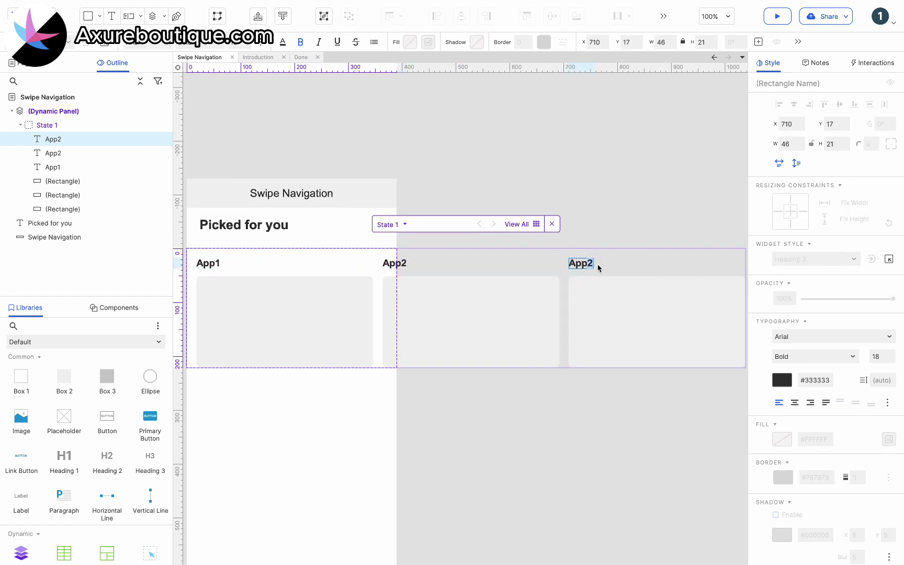
click(504, 417)
Step: Add an 18 × 170 hot spot at X 0, Y 51, filling the gap left of the first card
scroll(504, 417, left, 5)
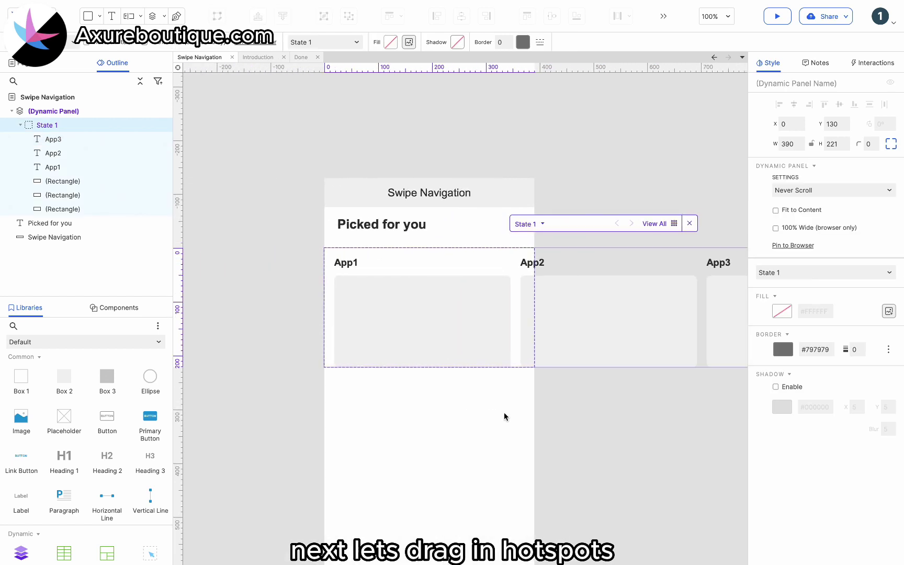
scroll(110, 494, down, 3)
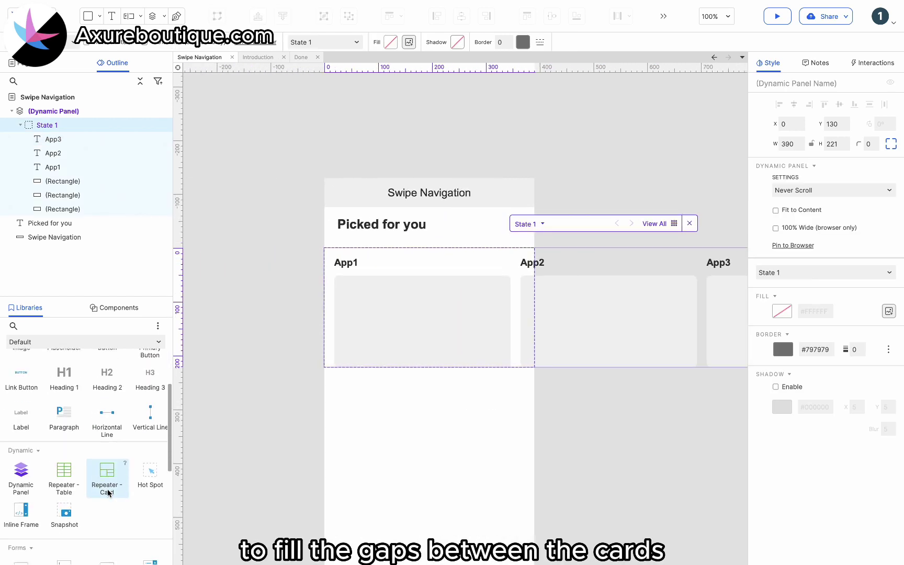
drag(150, 473, 326, 275)
drag(377, 329, 334, 369)
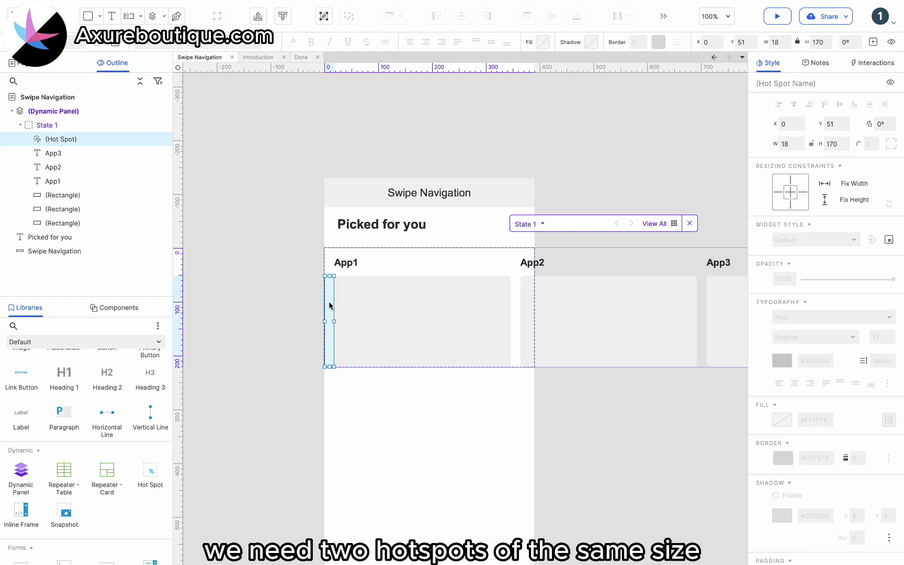
Step: Fill the gap between the first and second cards with two side-by-side hot spots, each 9 × 170
key(ctrl+d)
drag(331, 306, 515, 323)
key(ctrl+d)
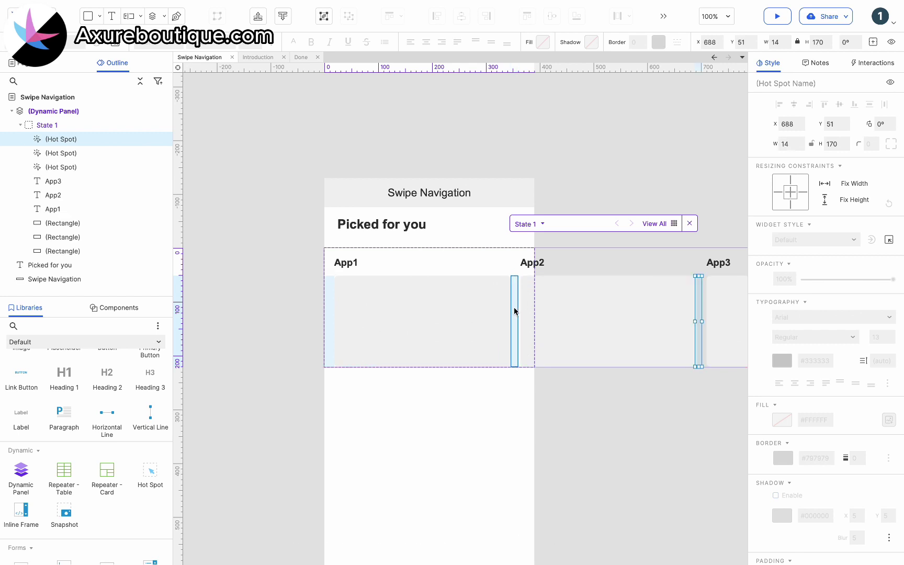
drag(700, 303, 522, 323)
Step: Duplicate the pair of narrow hot spots into the gap between the second and third cards
shift+click(515, 303)
scroll(522, 323, right, 5)
key(ctrl+d)
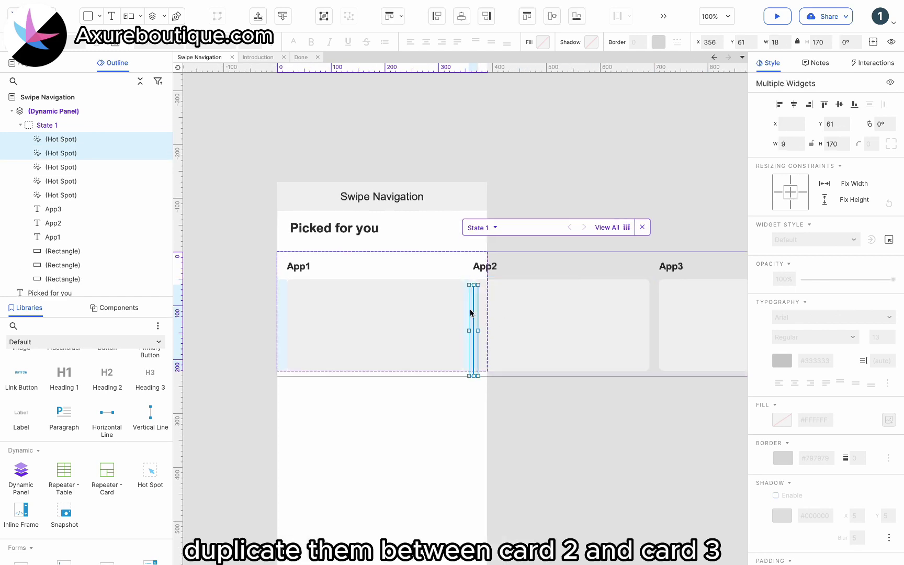
drag(393, 322, 574, 319)
scroll(575, 318, left, 2)
Step: Duplicate the hot spot left of the first card to the right side of the third card at X 1038, Y 51
click(258, 327)
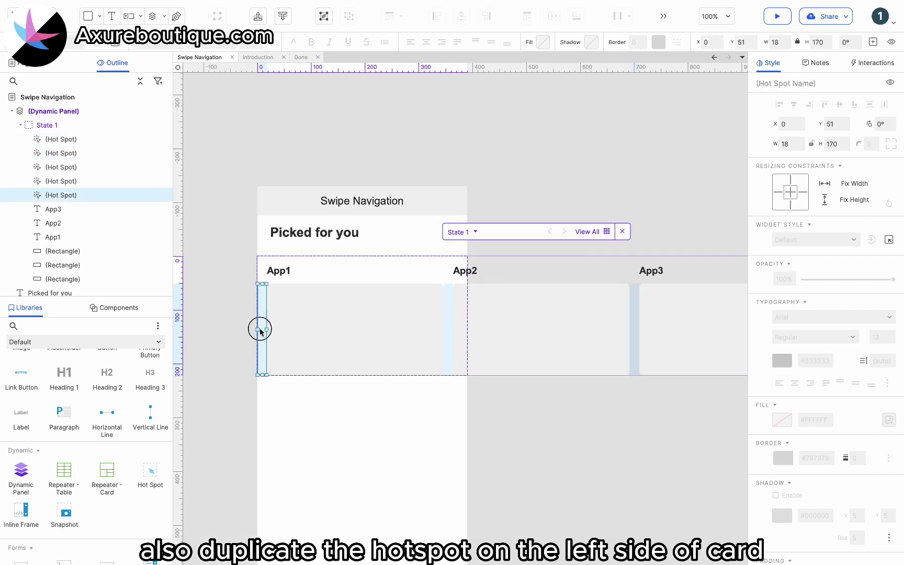
scroll(286, 346, right, 8)
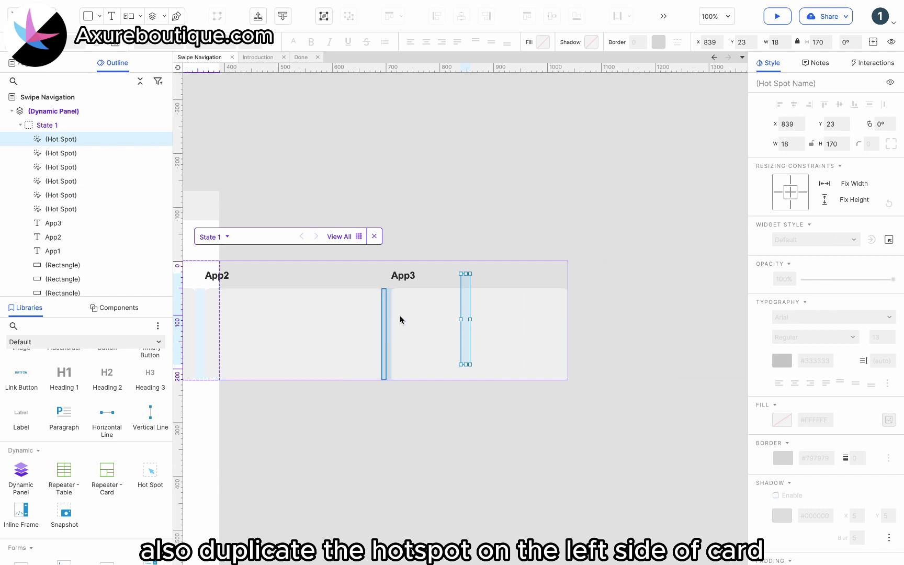
drag(472, 299, 574, 318)
scroll(574, 317, left, 10)
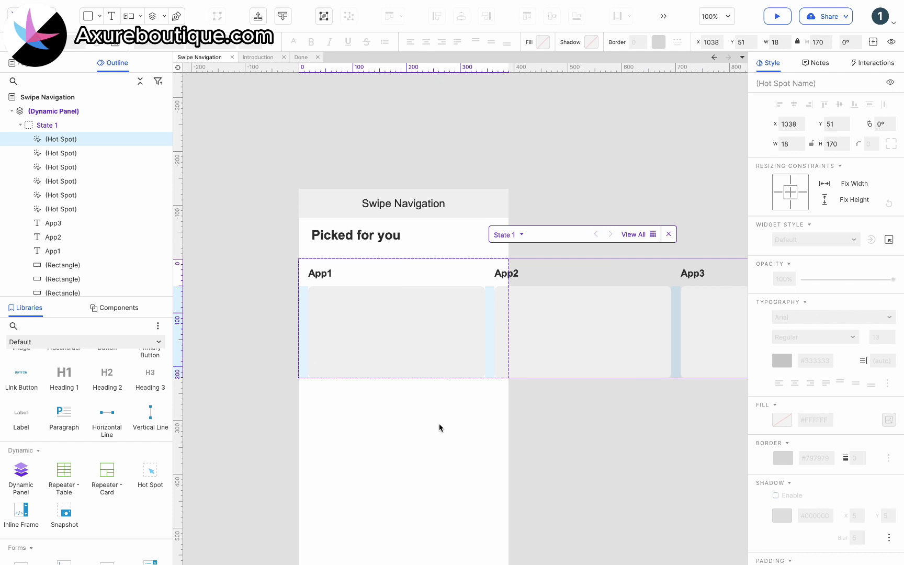
Step: Group the first card with its two adjacent hot spots and name the group 1
click(459, 421)
drag(490, 392, 233, 284)
key(ctrl+g)
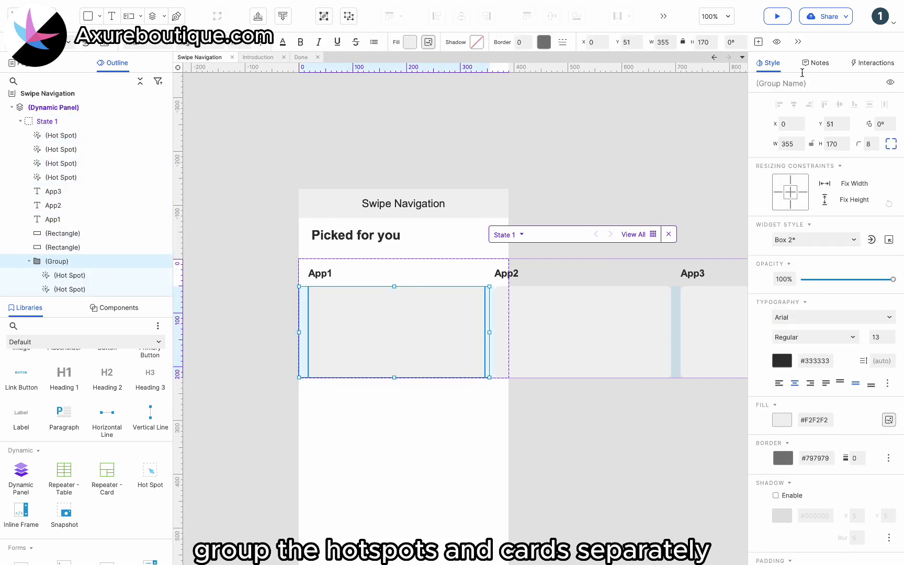
click(806, 82)
text(1)
Step: Group the second card with its two adjacent hot spots and name the group 2
drag(675, 391, 494, 282)
key(ctrl+g)
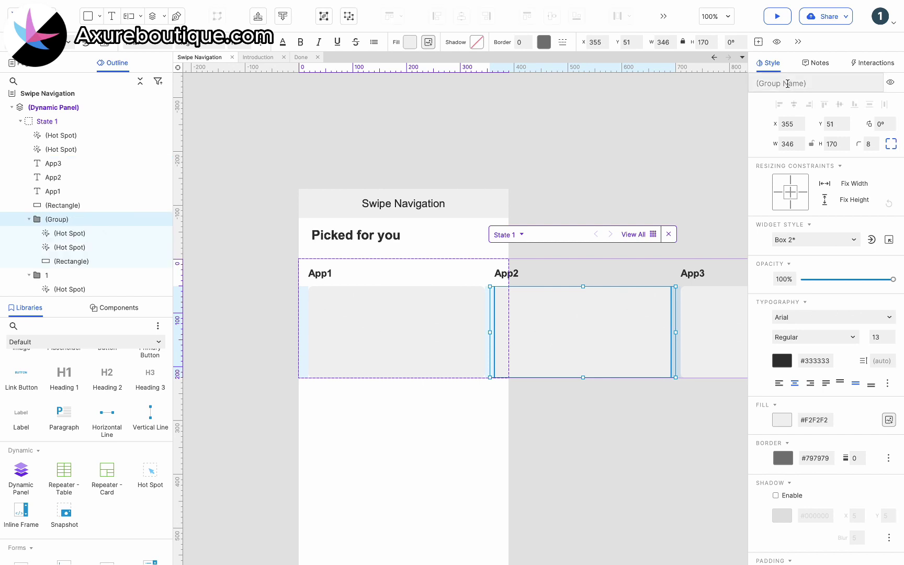
click(785, 82)
text(2)
Step: Group the third card with its two adjacent hot spots and name the group 3
scroll(622, 373, right, 6)
drag(669, 410, 478, 323)
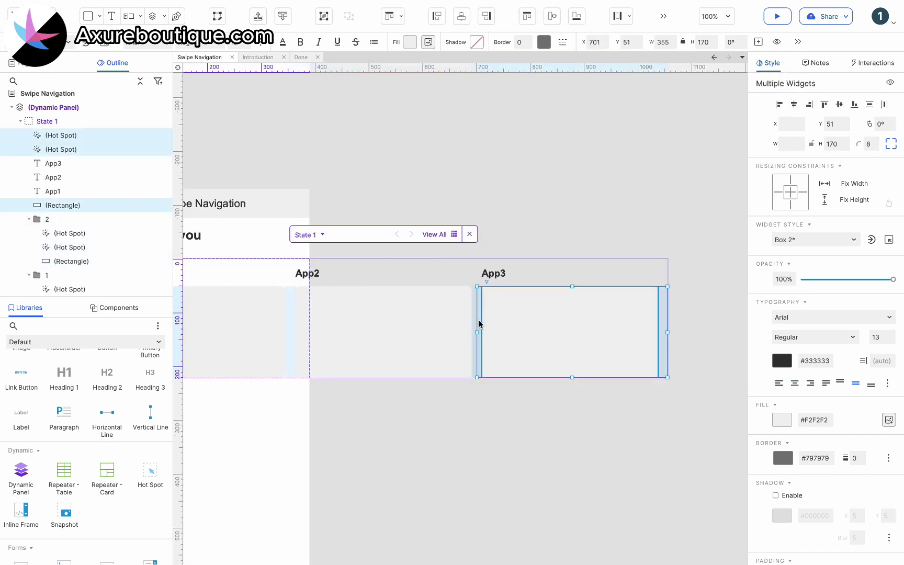
key(ctrl+g)
click(809, 82)
text(3)
scroll(425, 445, left, 5)
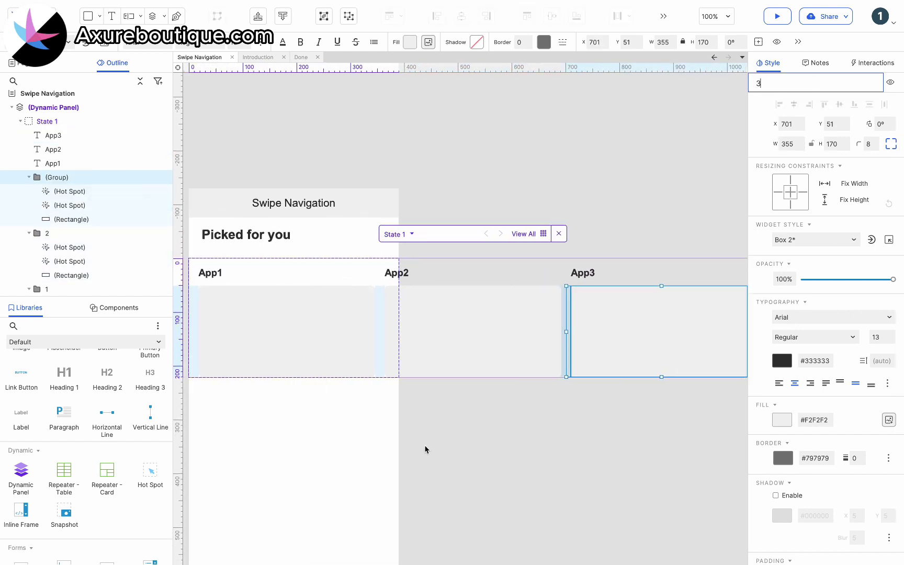
Step: Create a nested dynamic panel from all three headings and card groups and name it Swipe
click(422, 425)
drag(235, 259, 495, 453)
scroll(494, 448, left, 8)
scroll(495, 448, right, 5)
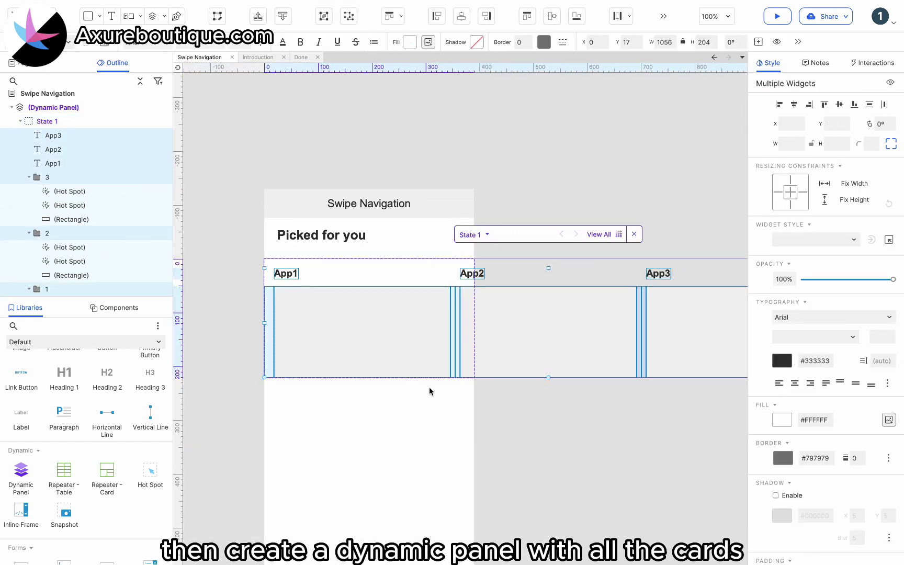
right_click(396, 340)
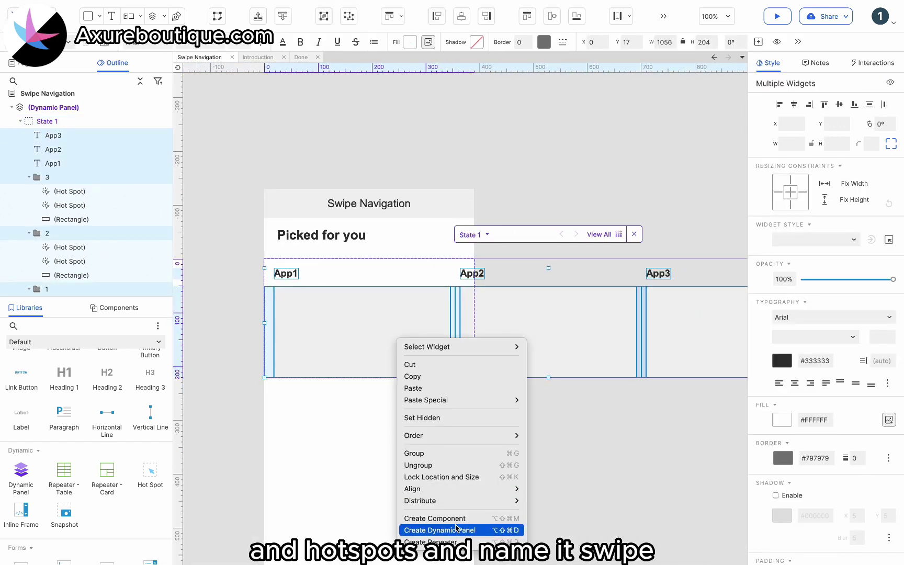
click(457, 528)
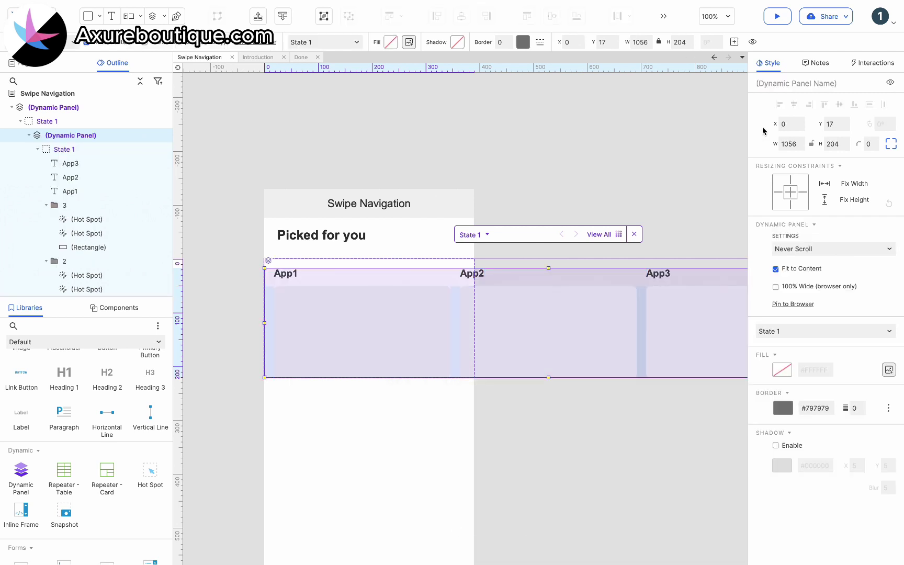
click(785, 86)
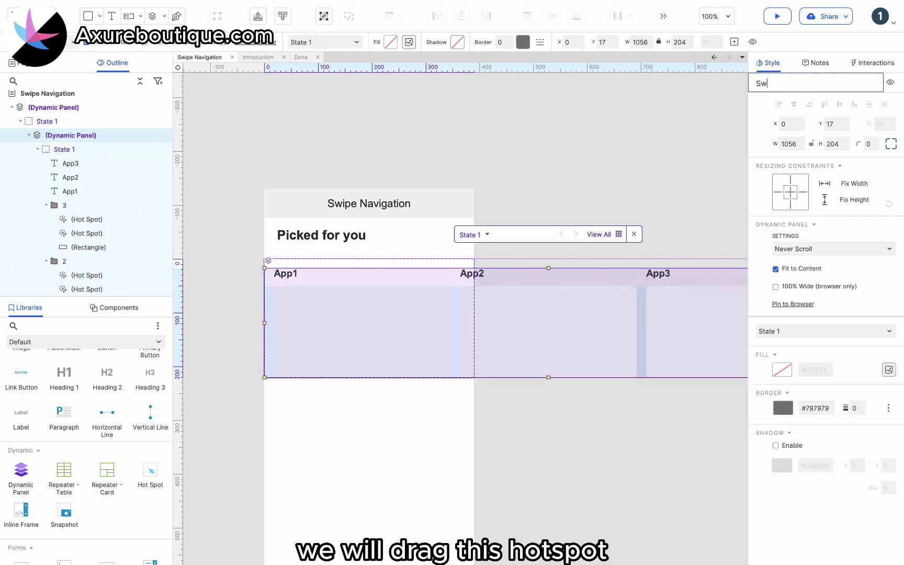
text(Swipe)
click(542, 398)
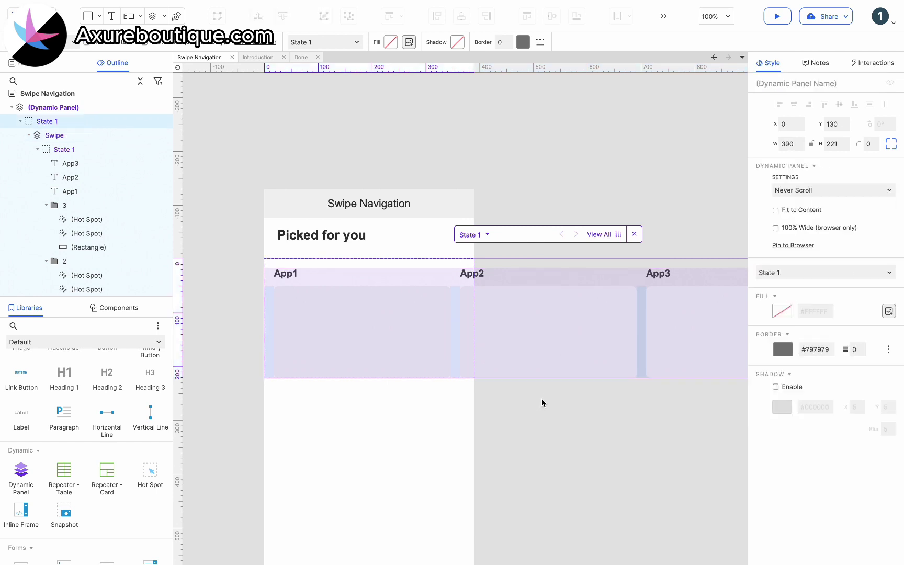
Step: Add a hot spot to the outer panel's State 1 as a vertical line, 1 wide and 221 high, at X 195, Y 0
scroll(166, 418, down, 2)
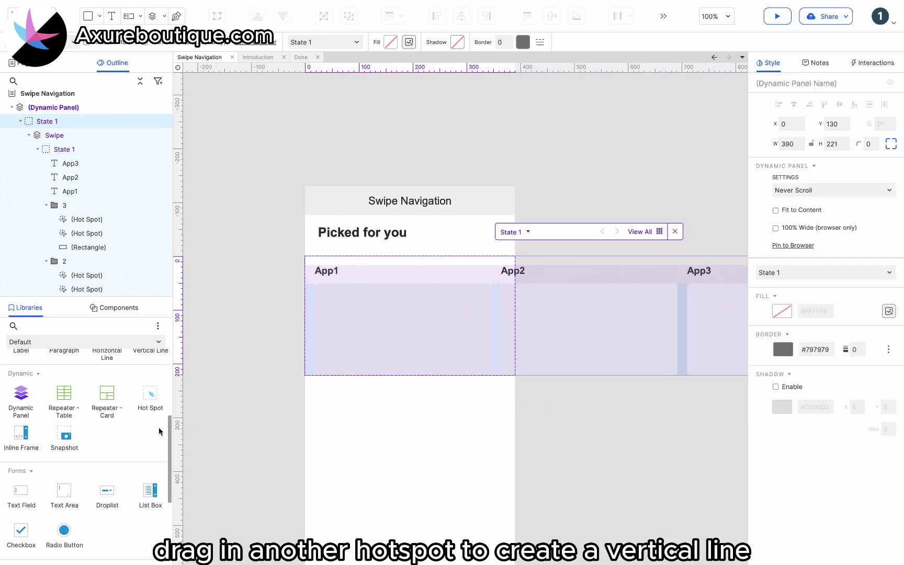
drag(153, 398, 402, 257)
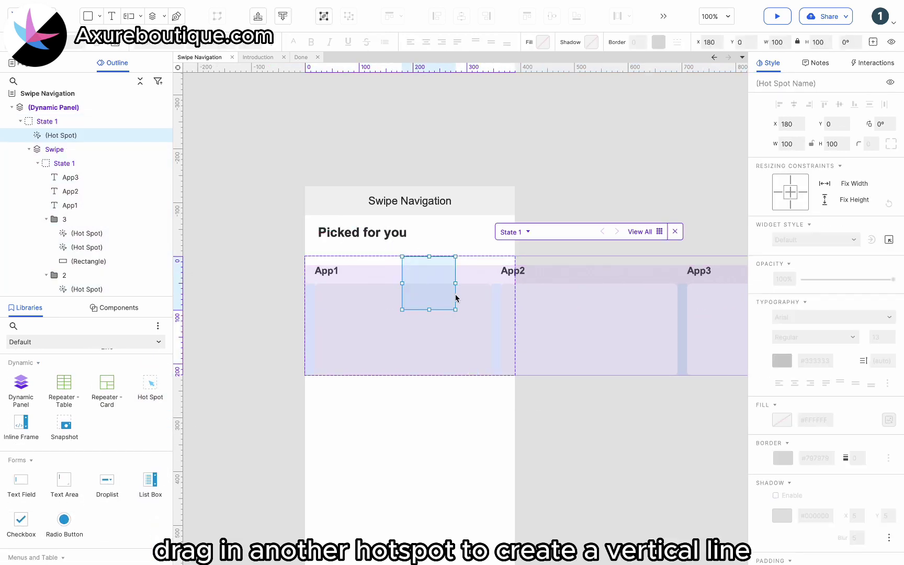
drag(454, 309, 402, 367)
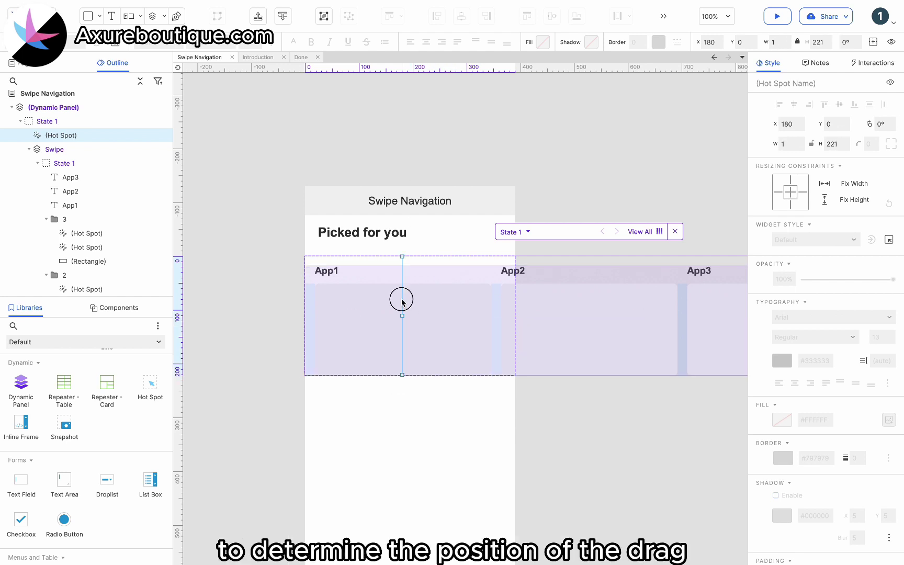
drag(402, 303, 413, 301)
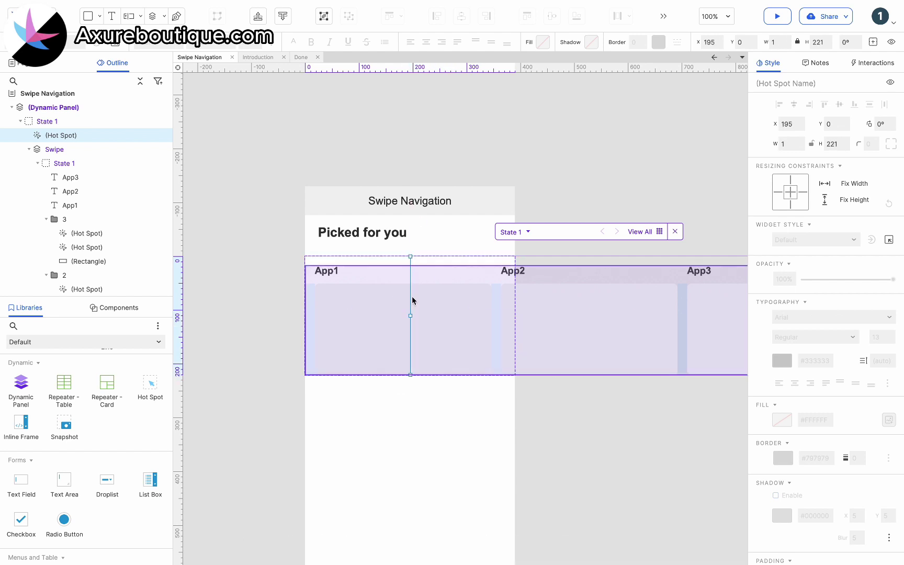
Step: Name the thin vertical hot spot Line
drag(411, 256, 411, 257)
click(794, 84)
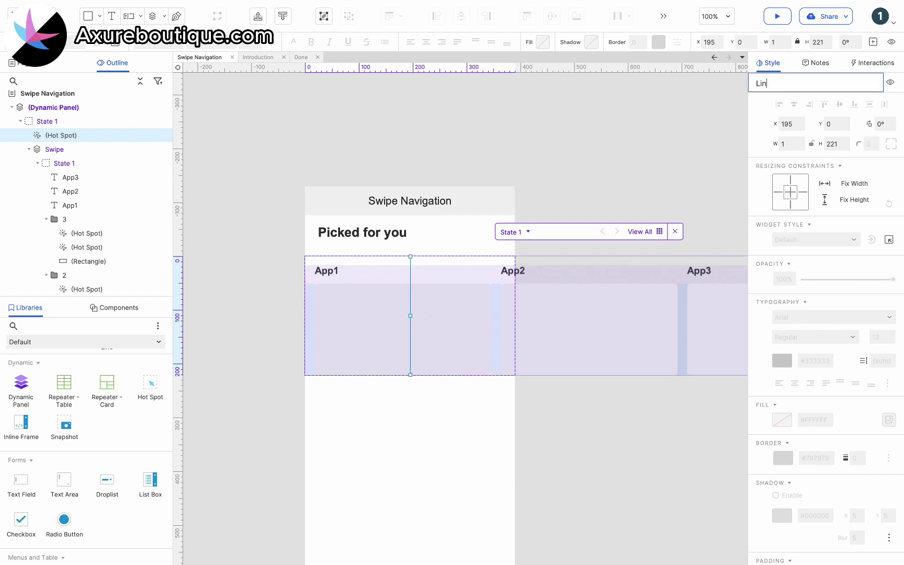
drag(410, 256, 410, 265)
click(470, 410)
click(474, 410)
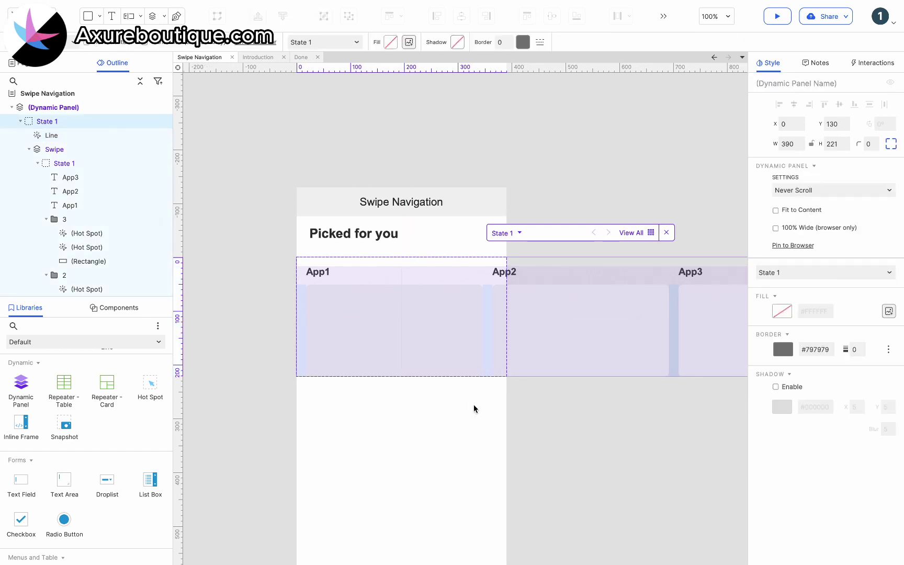
Step: Fill the App1 card's rectangle with the image 1.png, set to Stretch to Cover
double_click(407, 348)
double_click(389, 335)
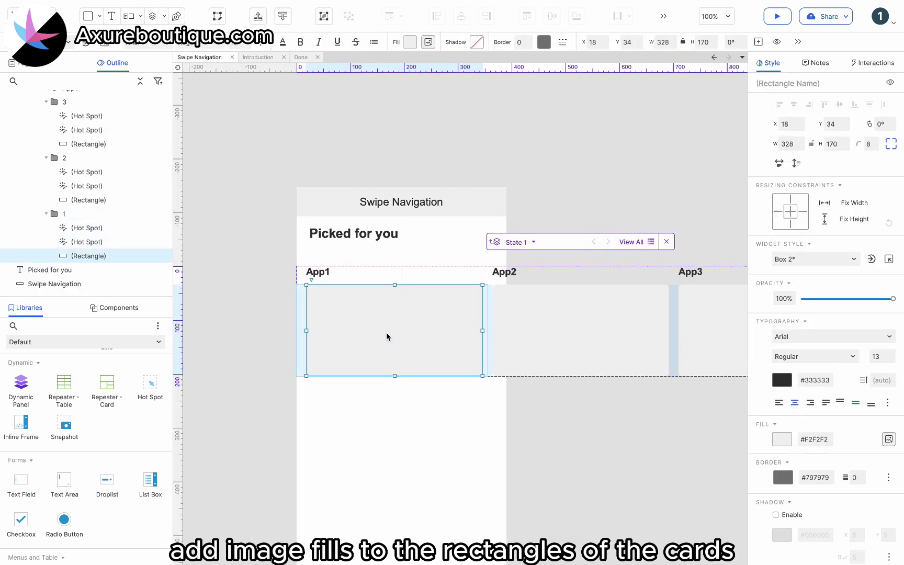
click(888, 440)
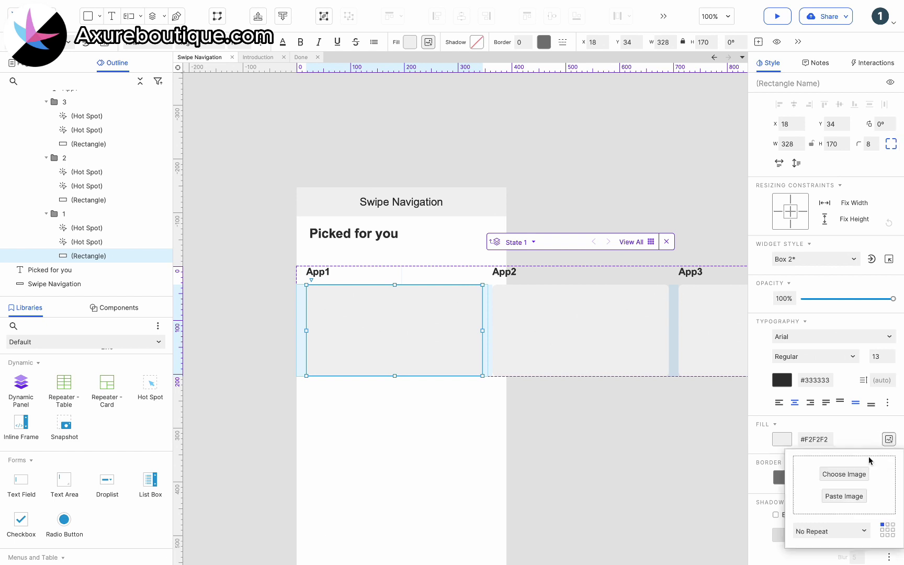
click(861, 476)
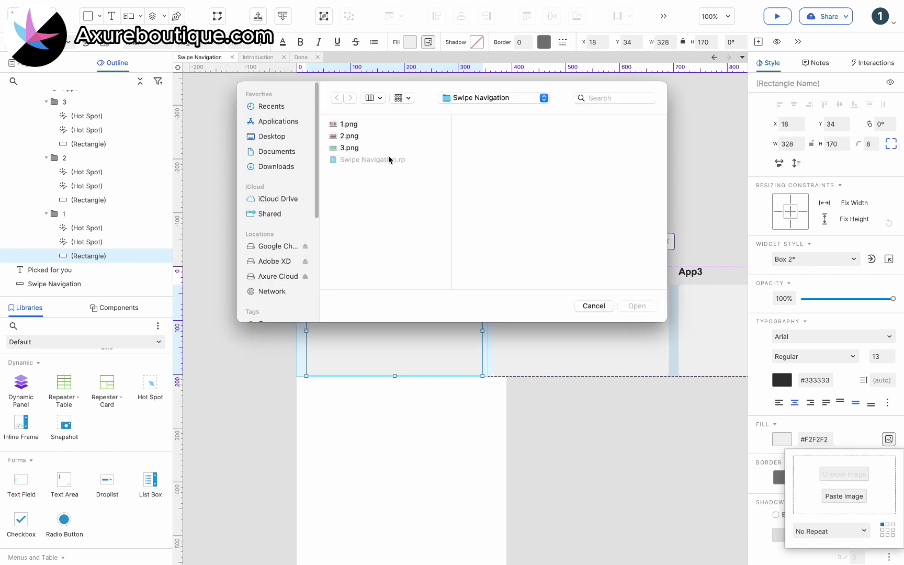
double_click(368, 123)
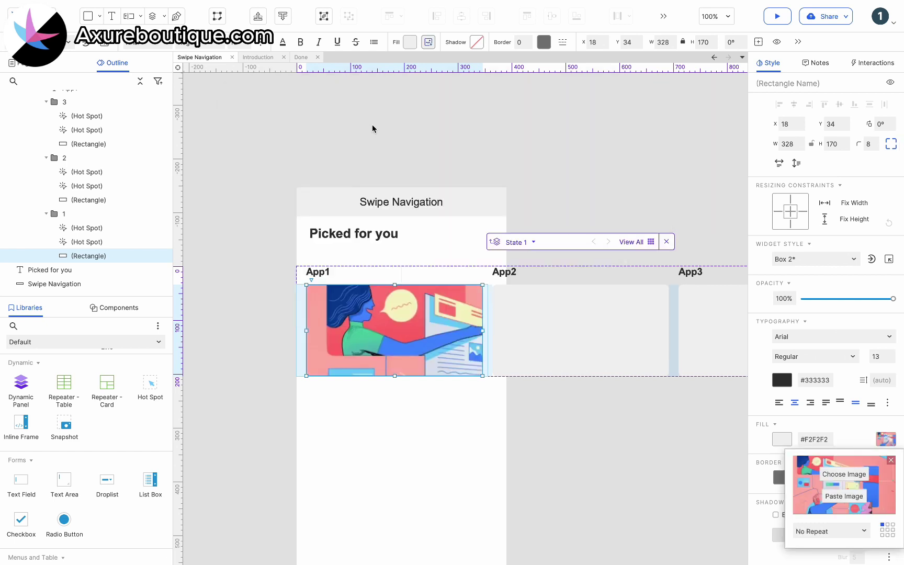
click(814, 532)
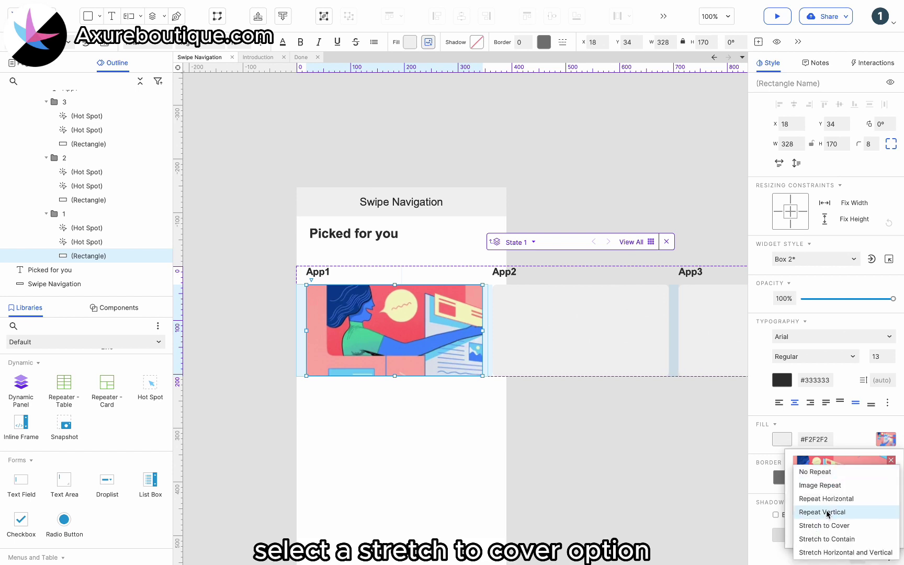
click(824, 525)
Step: Fill the App2 card's rectangle with the image 2.png, set to Stretch to Cover
click(596, 347)
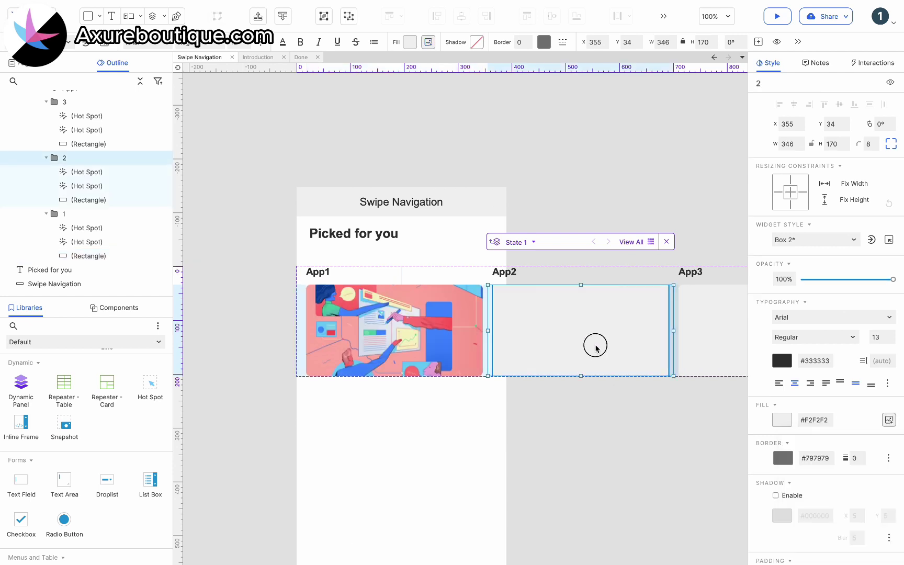
click(596, 346)
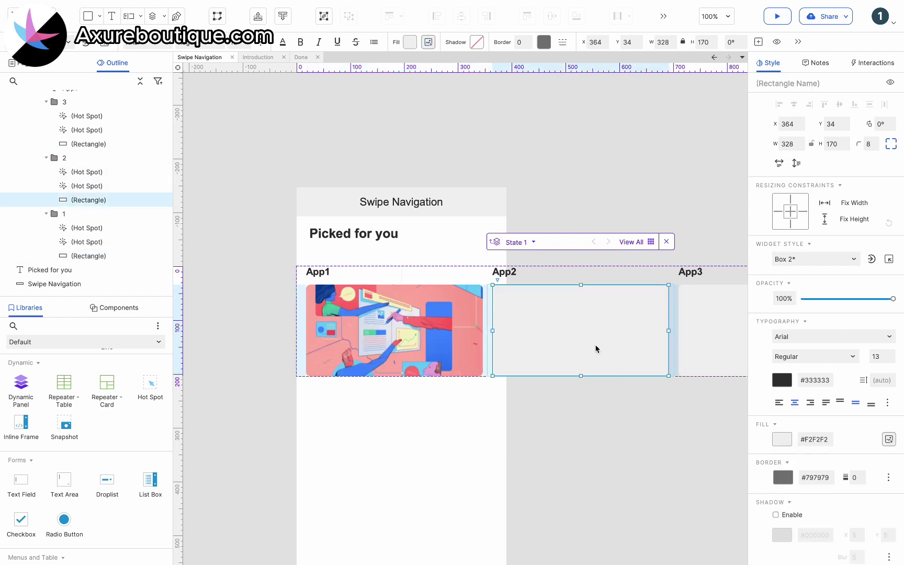
click(891, 439)
click(844, 474)
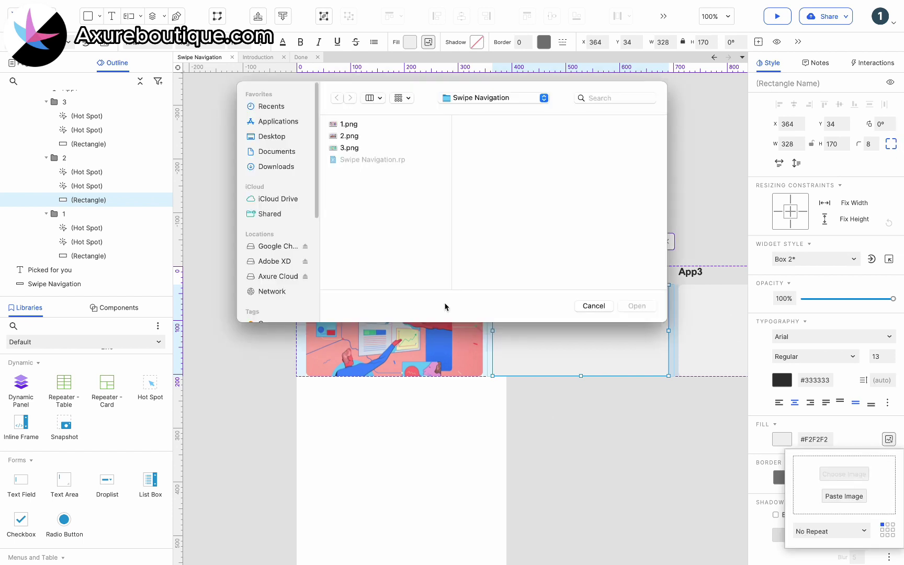
double_click(358, 137)
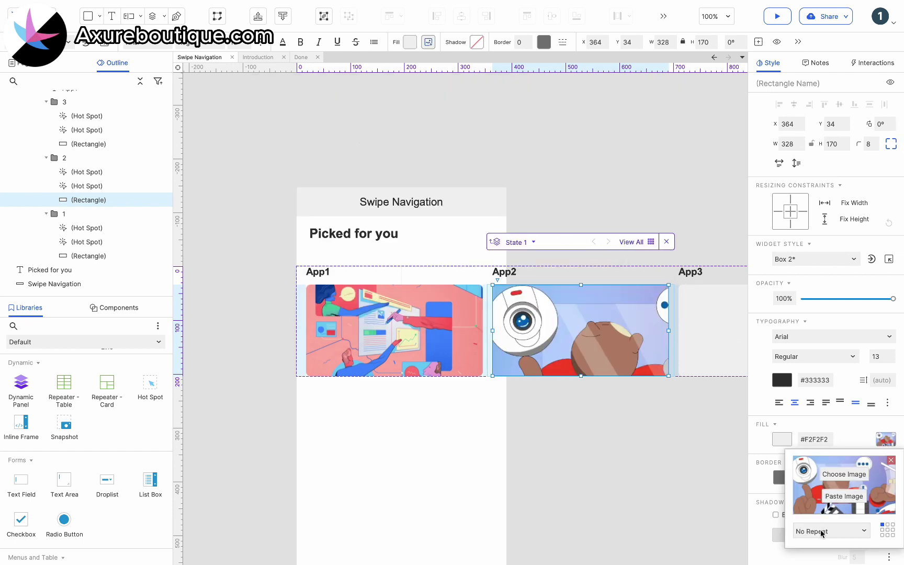
click(821, 532)
click(826, 525)
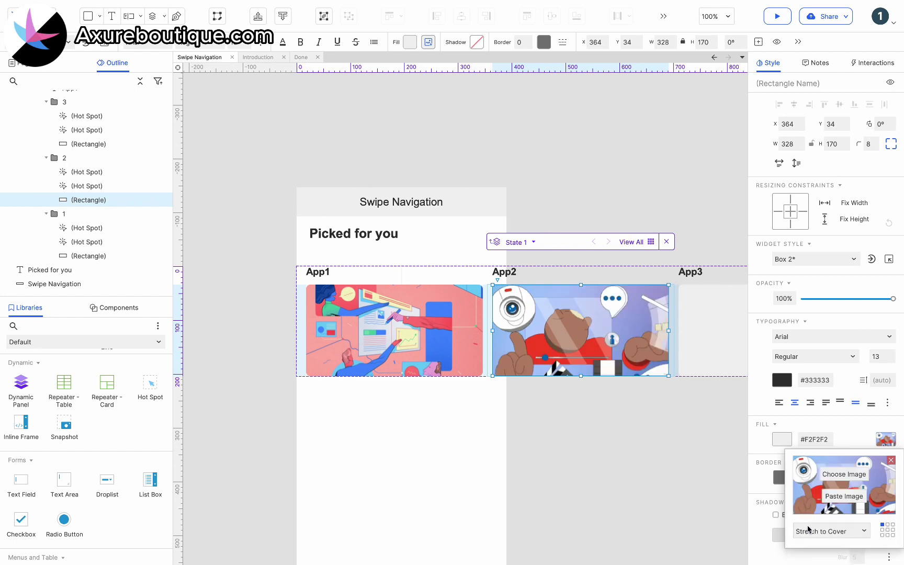
Step: Fill the App3 card's rectangle with the image 3.png, set to Stretch to Cover
click(702, 339)
click(702, 339)
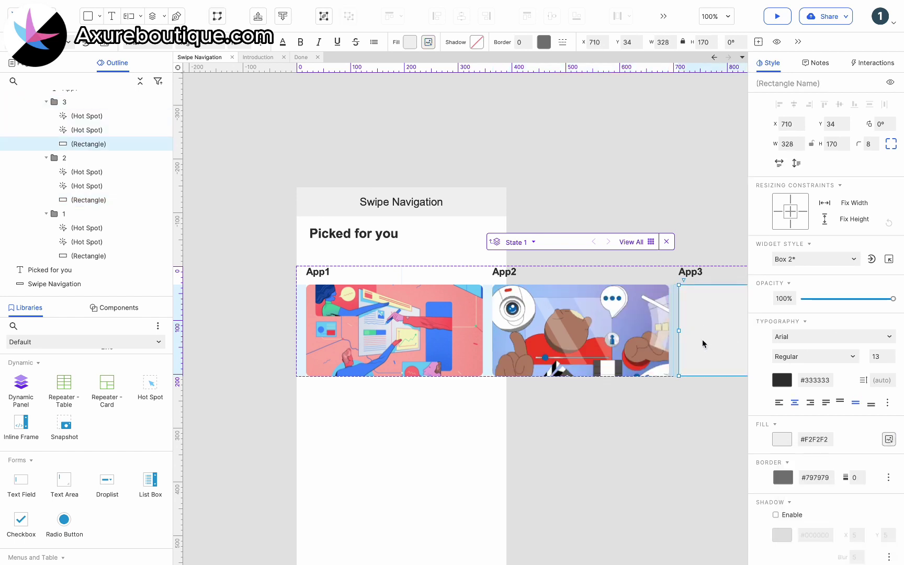
click(889, 439)
click(844, 474)
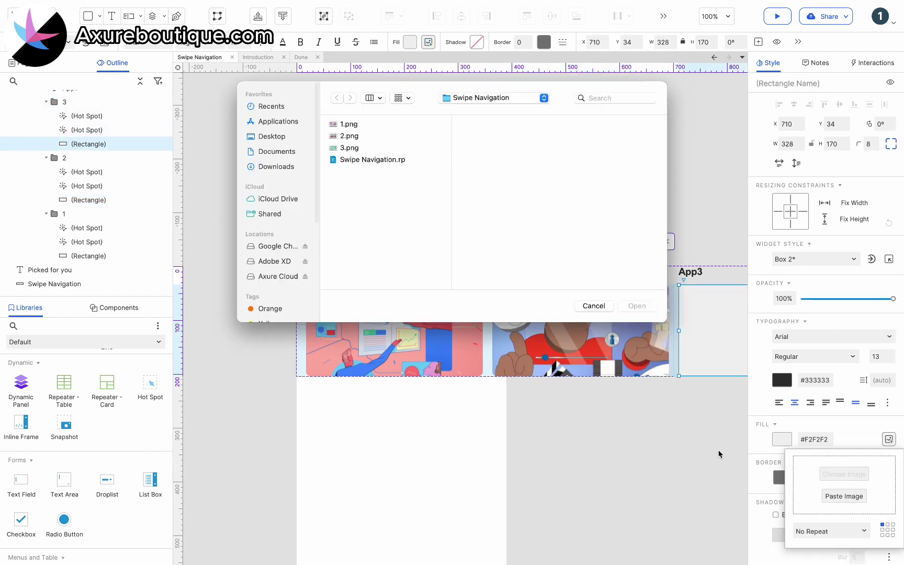
click(379, 149)
click(380, 149)
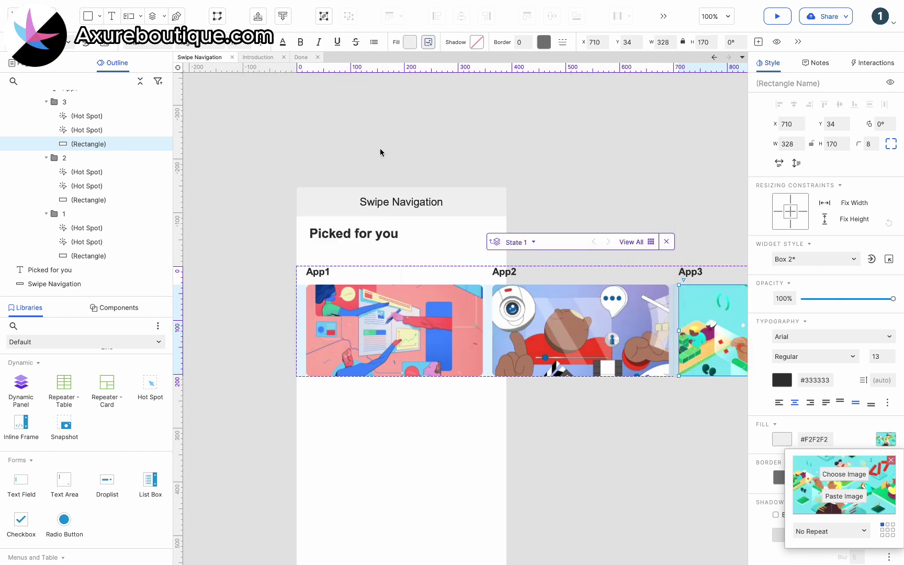
click(828, 532)
click(837, 522)
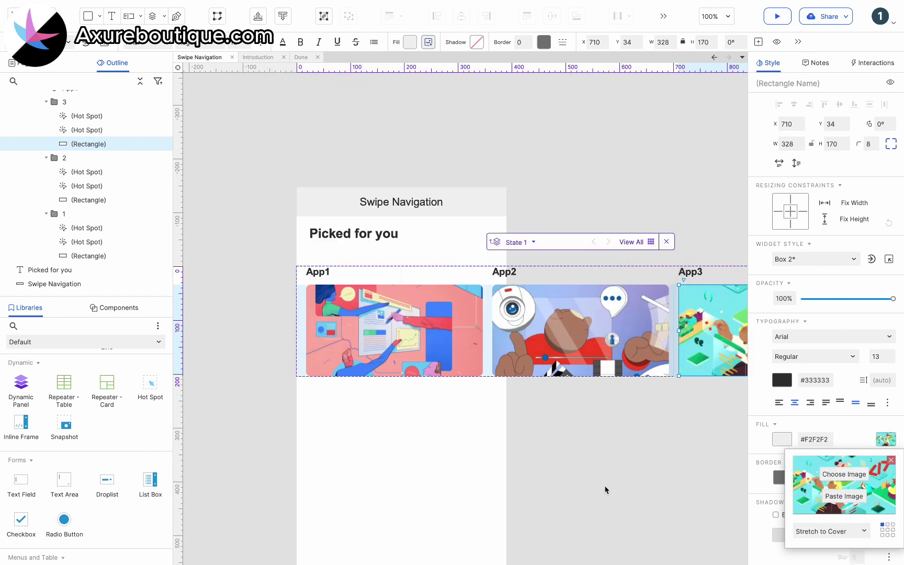
Step: Add a Dragged event to the nested Swipe dynamic panel
scroll(605, 490, right, 3)
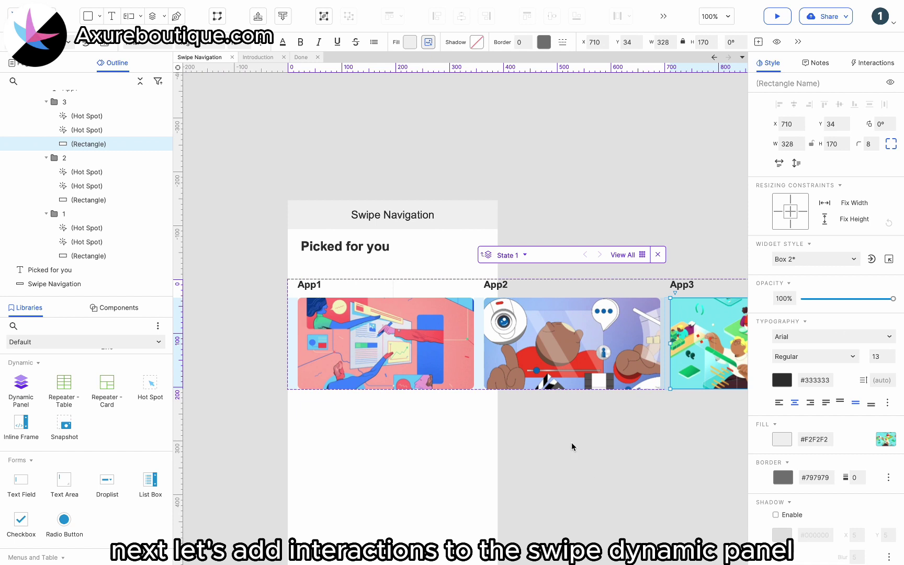
click(571, 446)
click(565, 426)
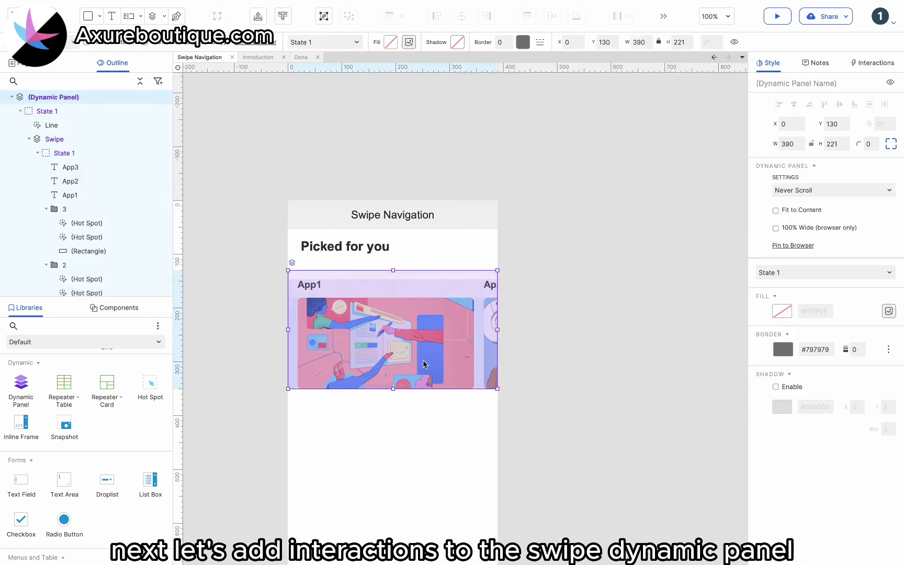
click(425, 365)
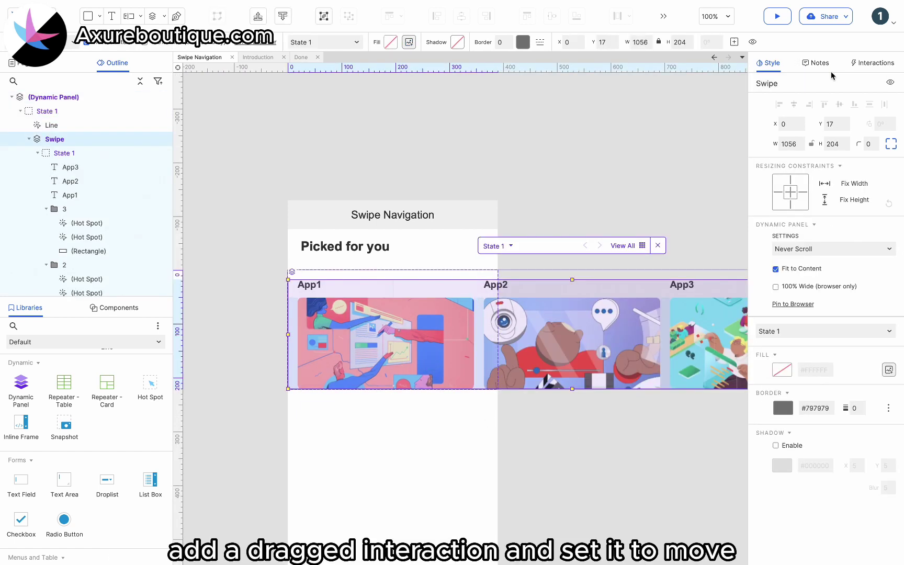
click(873, 63)
click(809, 124)
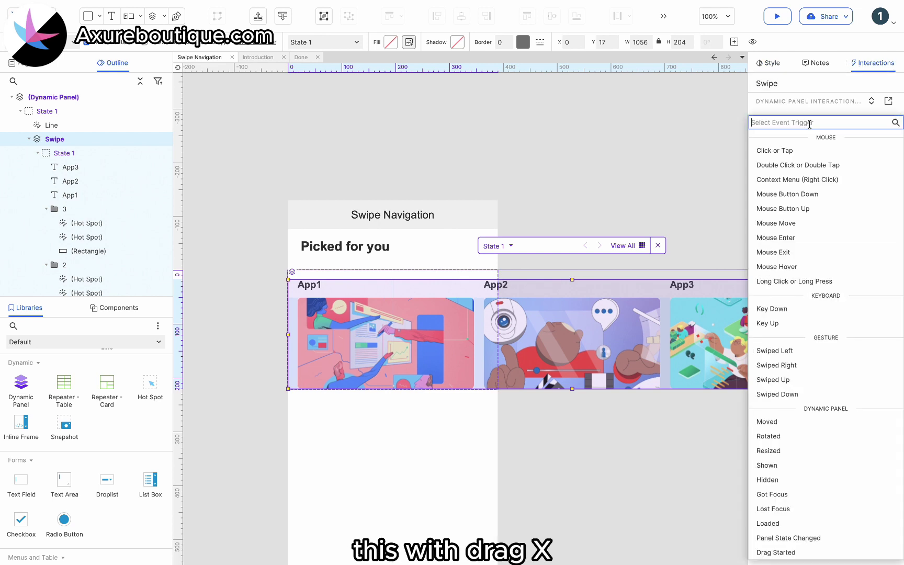
scroll(792, 408, down, 1)
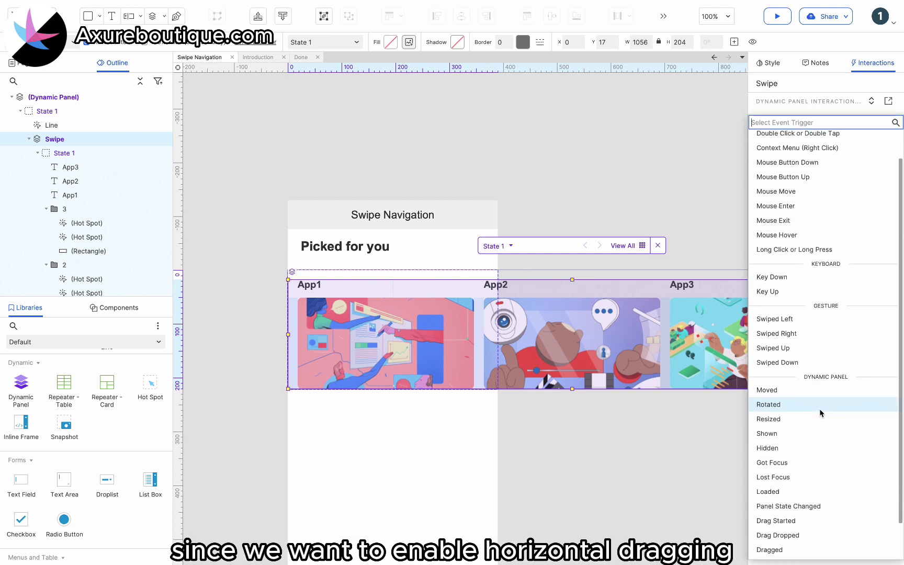
click(794, 547)
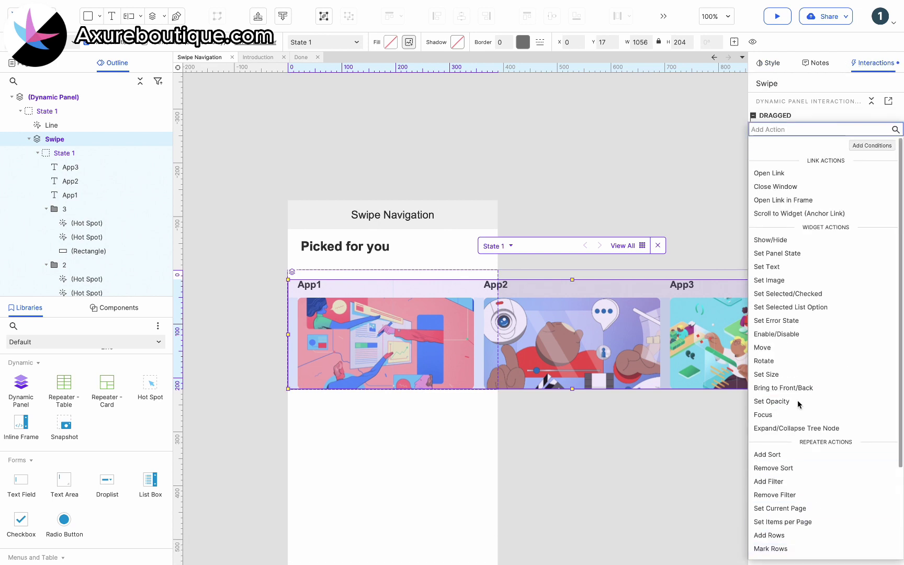
Step: Give the Dragged event a Move action that targets This Widget and moves it With Drag x
click(784, 351)
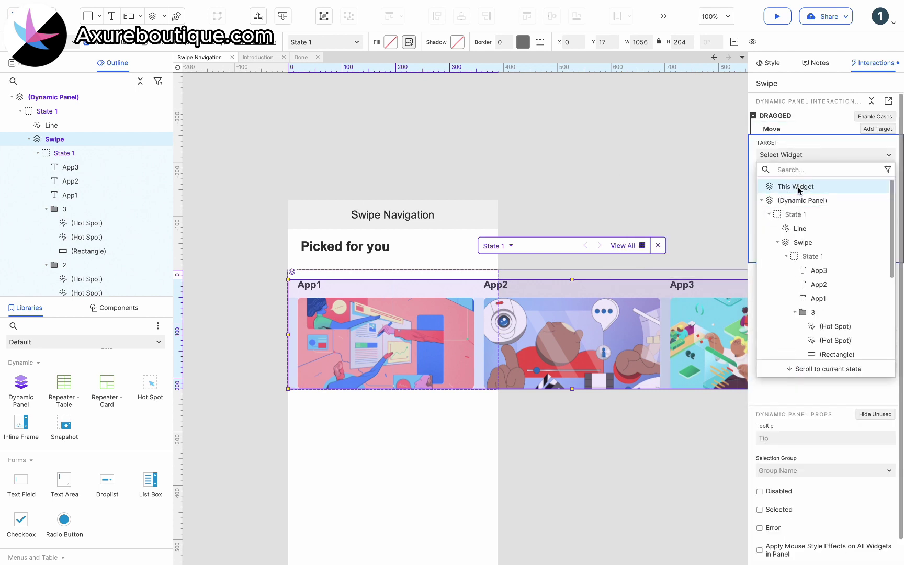
click(800, 186)
click(790, 198)
click(790, 255)
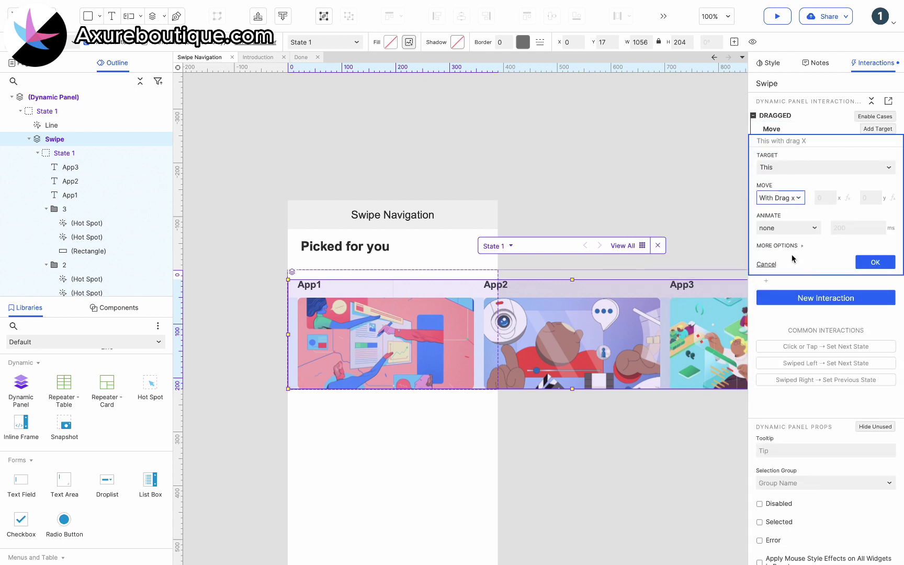
click(874, 262)
Step: Add a Drag Dropped event to the Swipe panel, enable cases for it and start a condition for Case 1
click(812, 168)
scroll(812, 314, down, 3)
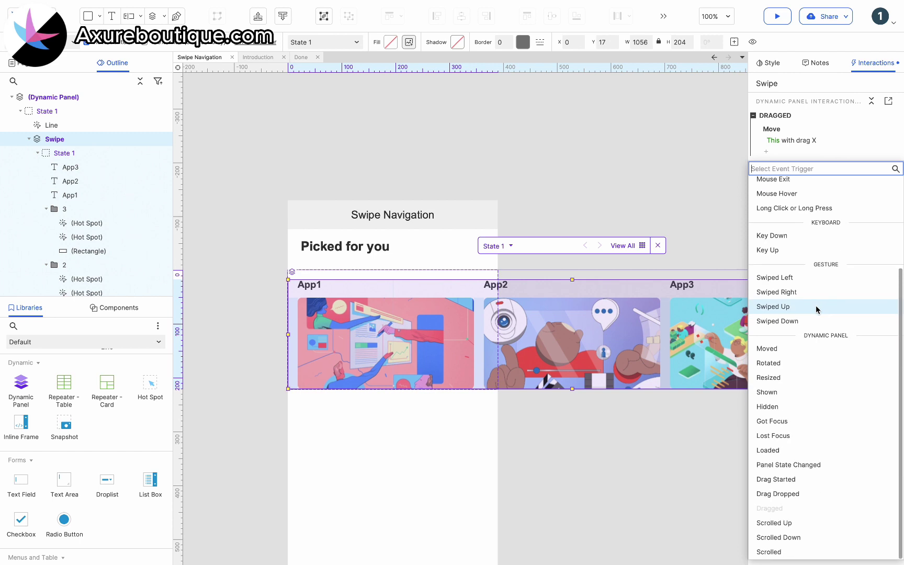
click(812, 492)
click(867, 164)
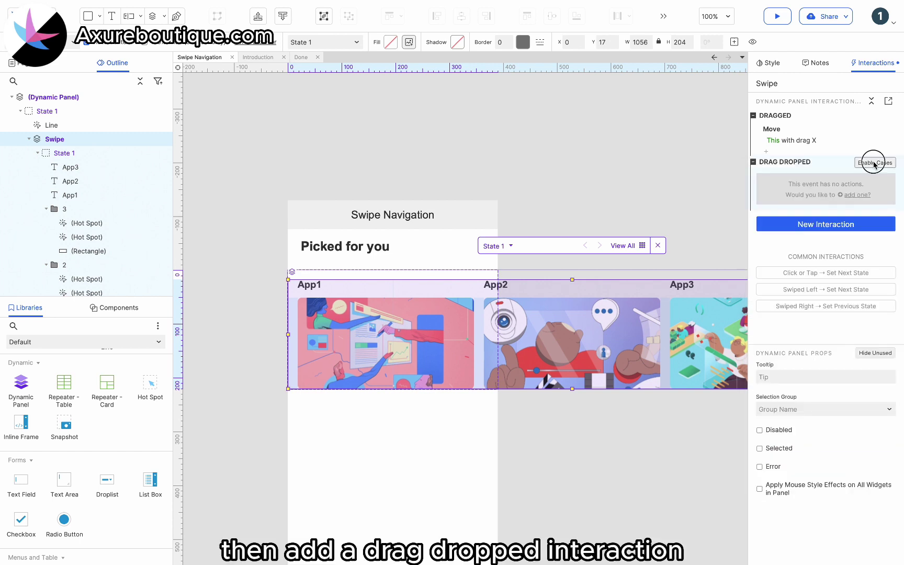
click(874, 163)
click(873, 175)
Step: Set the first operand of Case 1's condition to the text value [[This.x]]
click(274, 226)
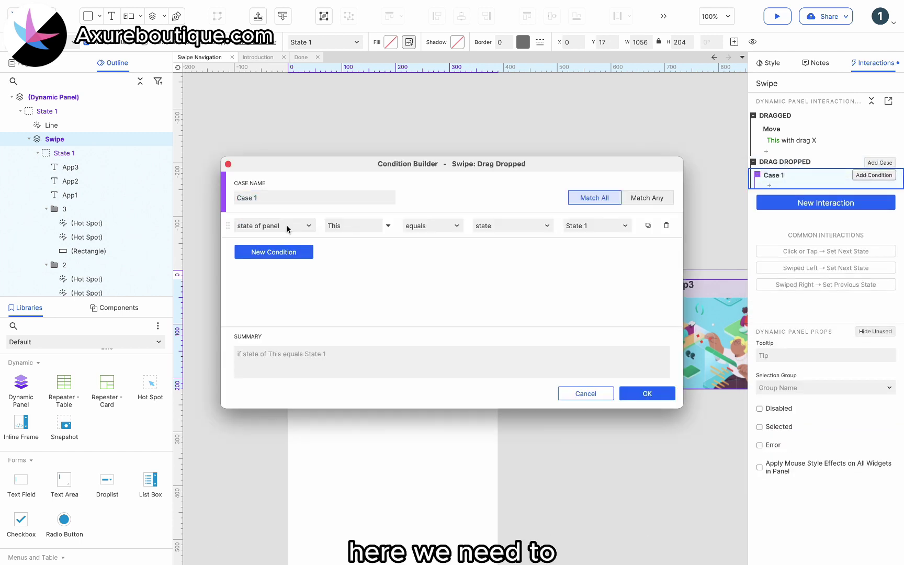
click(287, 226)
click(277, 240)
click(387, 225)
click(323, 213)
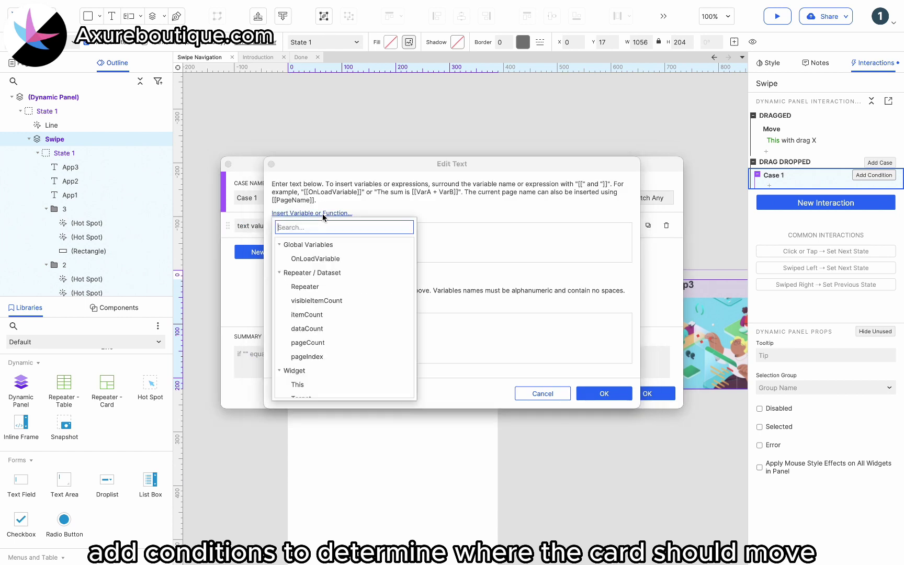
scroll(325, 314, down, 5)
click(298, 285)
click(604, 394)
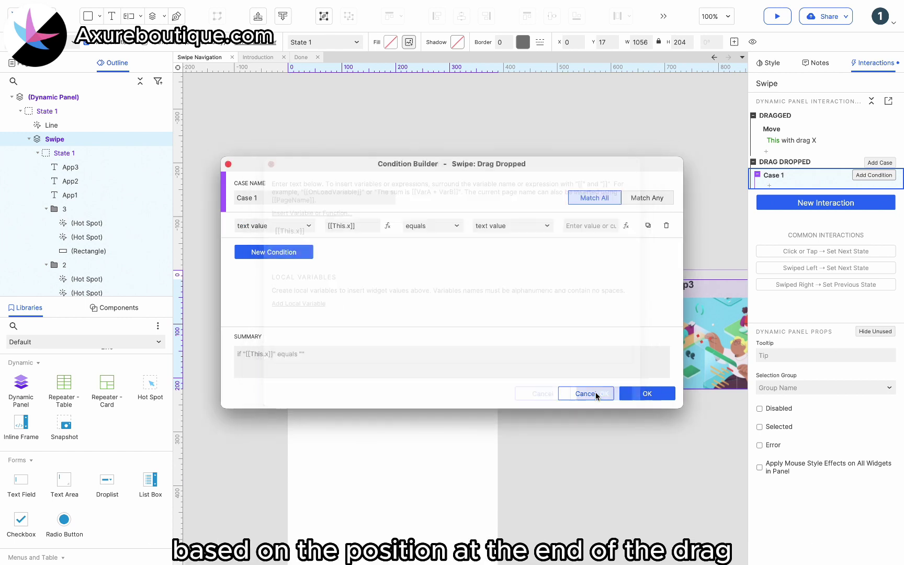
Step: Set Case 1's comparison to is greater than and define local variable LVAR1 as the Line widget for the second operand
click(456, 226)
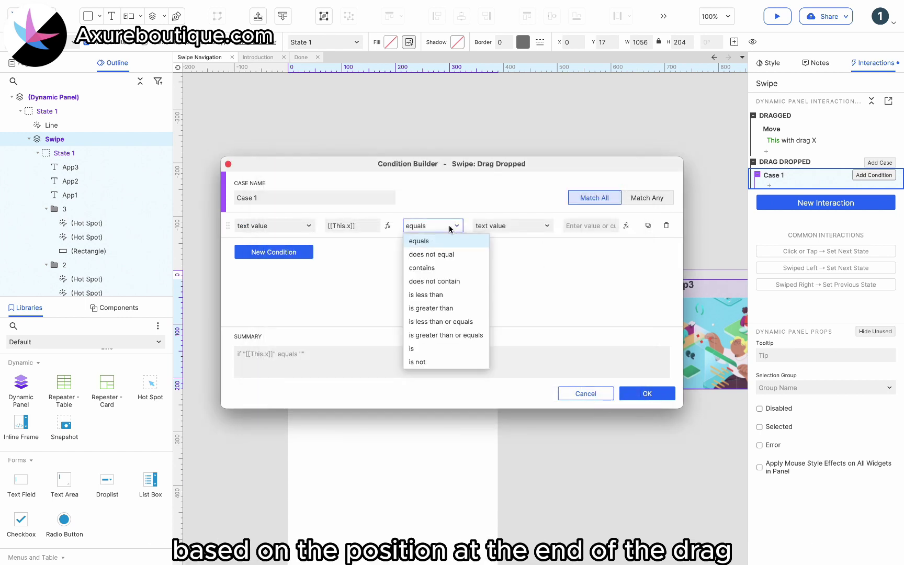
click(419, 309)
click(627, 225)
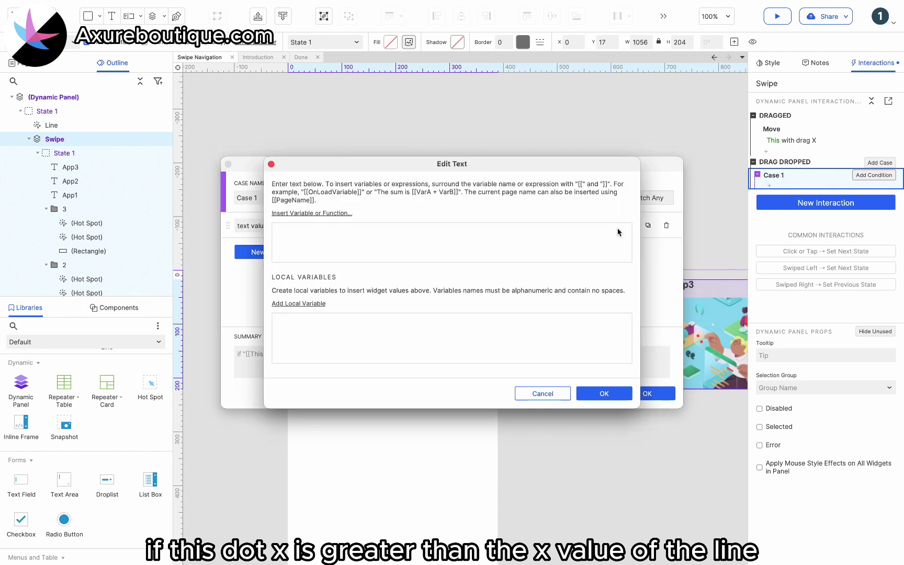
click(299, 304)
click(438, 325)
click(419, 421)
click(526, 325)
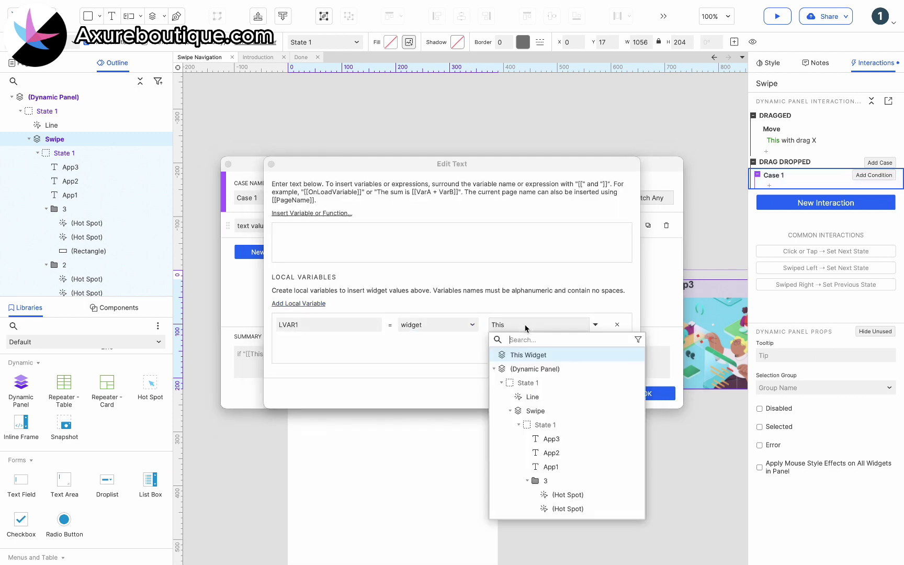
click(528, 397)
Step: Set the second operand of Case 1's condition to [[LVAR1.x]] and save the condition
click(316, 213)
scroll(314, 293, down, 5)
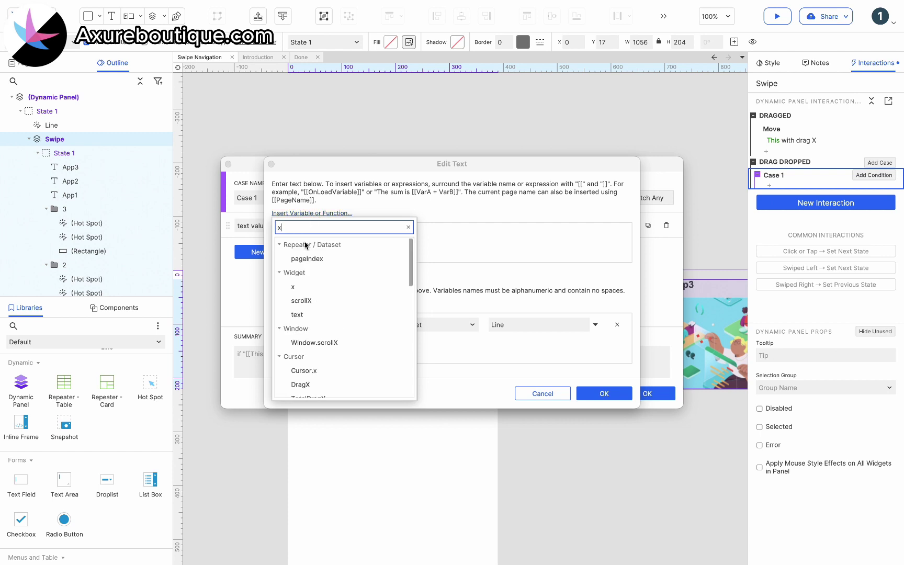
click(295, 309)
click(288, 231)
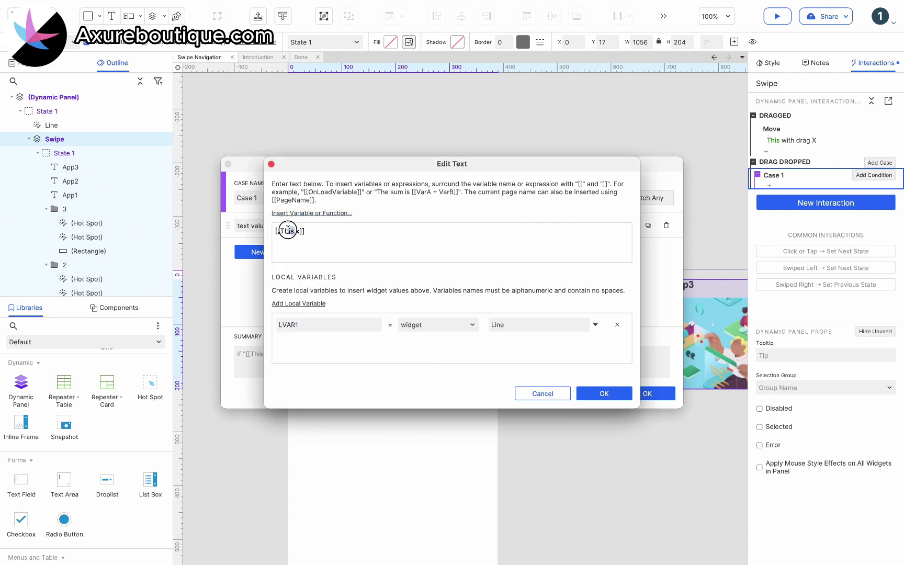
click(603, 395)
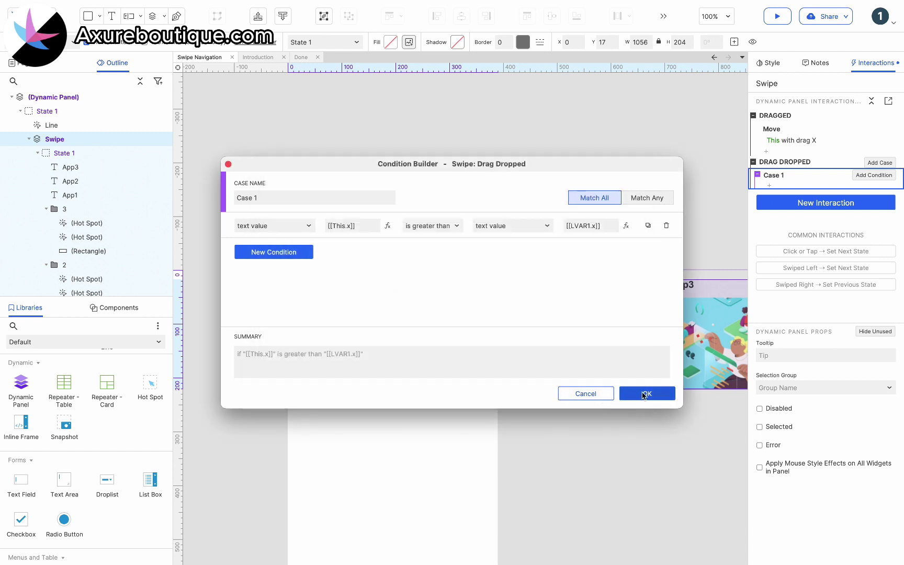
click(644, 395)
Step: Give Case 1 a Move action targeting This Widget, to x 0 with y left blank, with a linear 200 ms animation
click(769, 194)
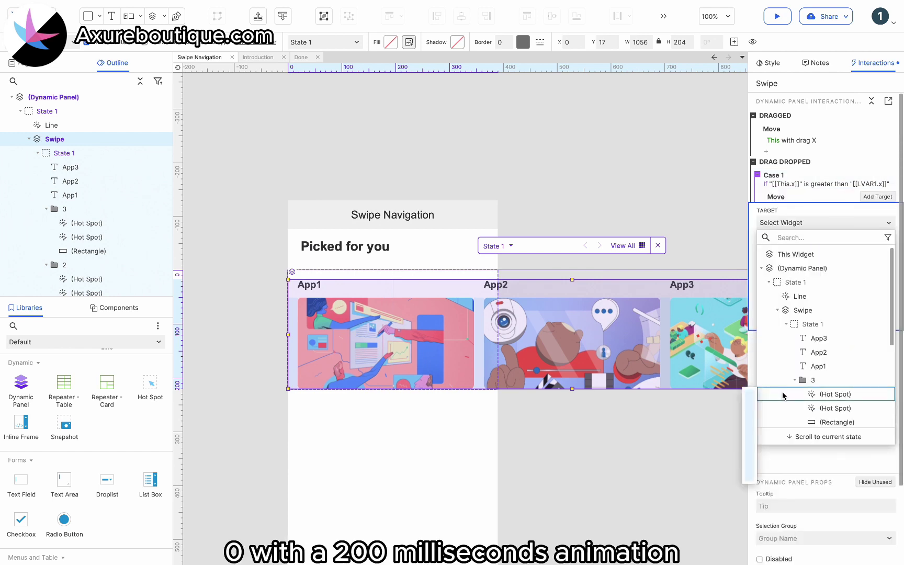
click(801, 254)
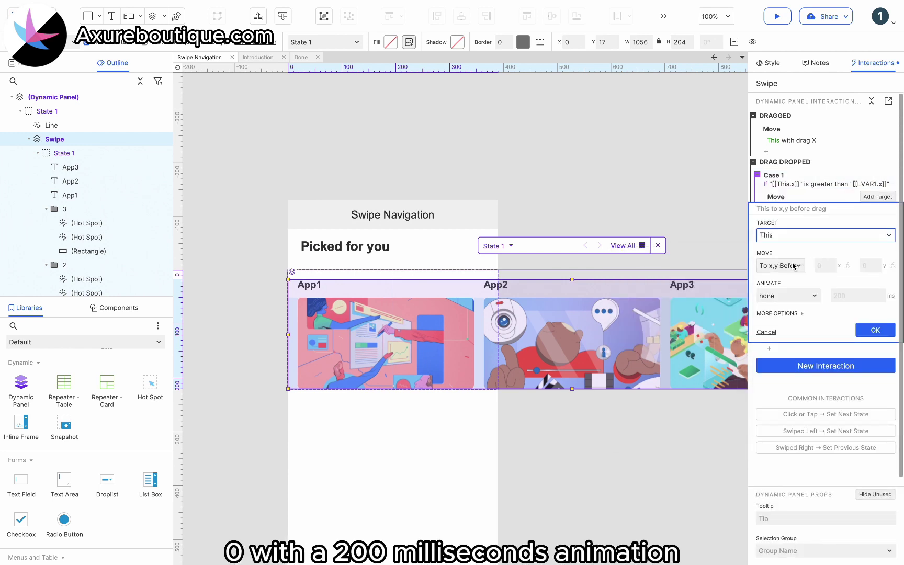
click(794, 266)
click(778, 281)
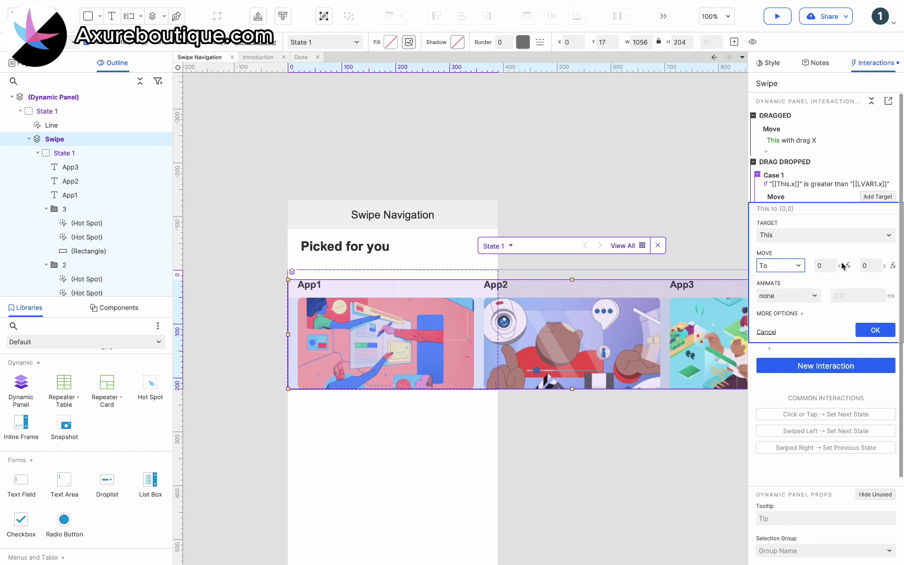
click(870, 265)
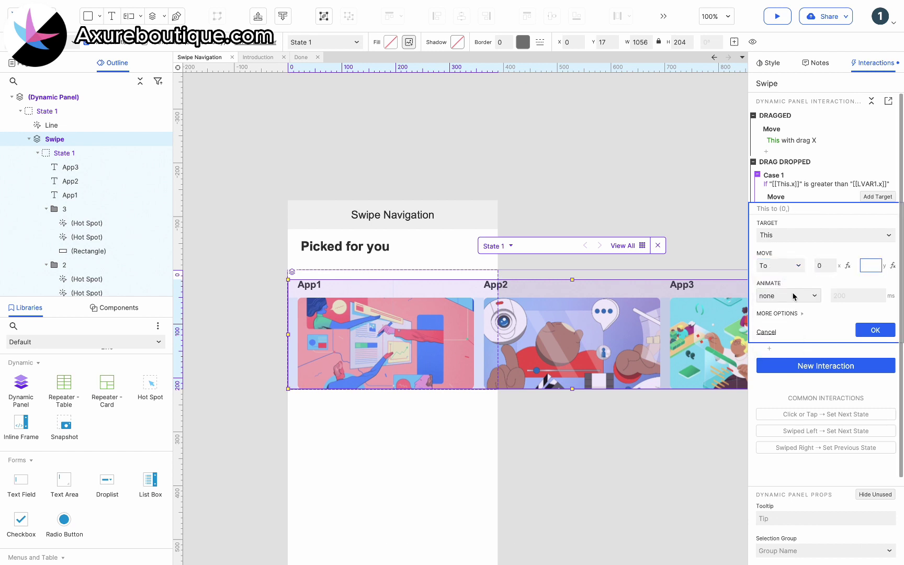
click(794, 296)
click(774, 339)
click(871, 330)
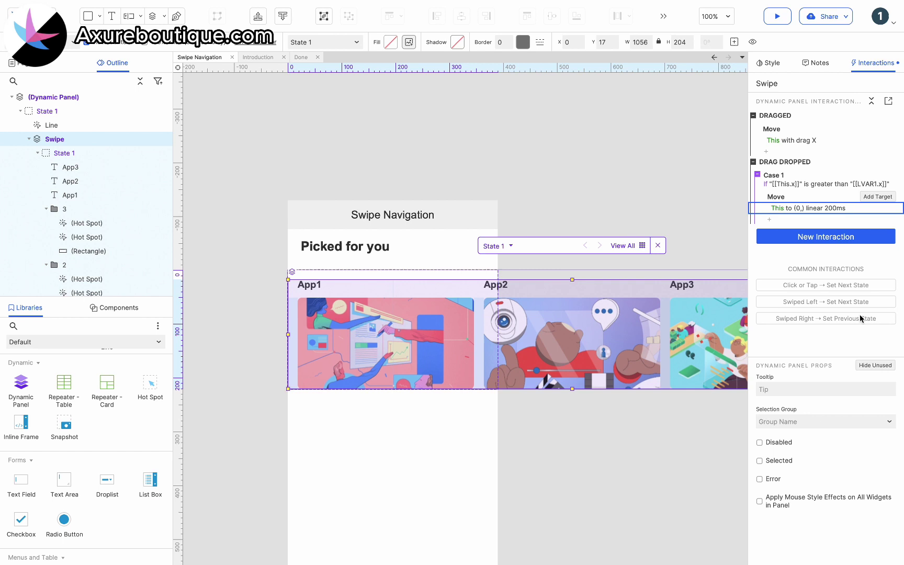
Step: Find the Swipe panel's x coordinate with its right edge aligned to the phone frame's right edge, restoring the panel's original position
click(786, 176)
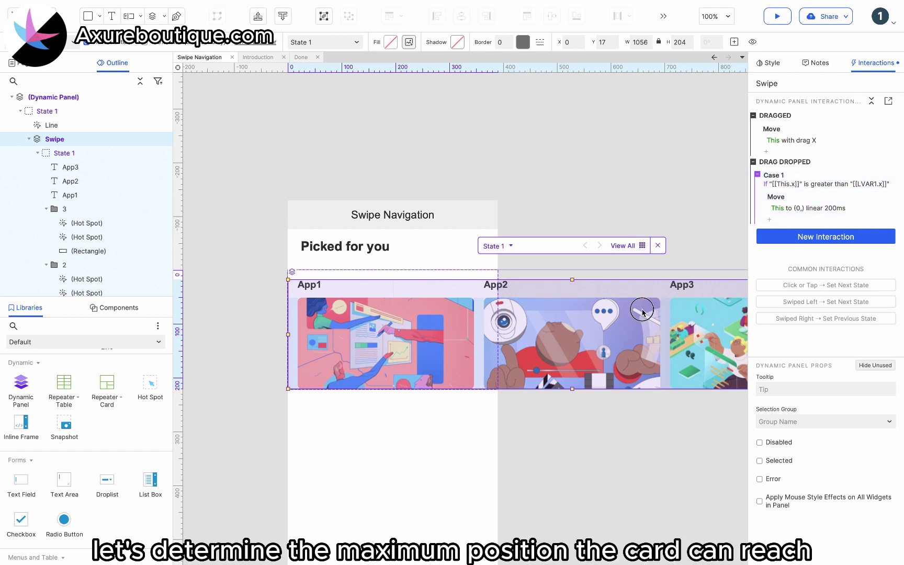
drag(645, 314, 411, 321)
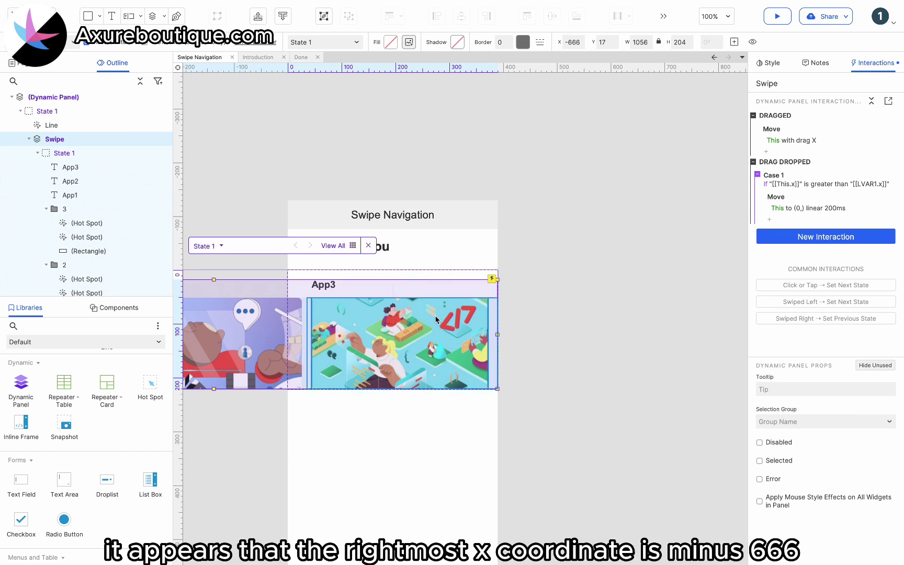
key(ctrl+z)
key(ctrl+z)
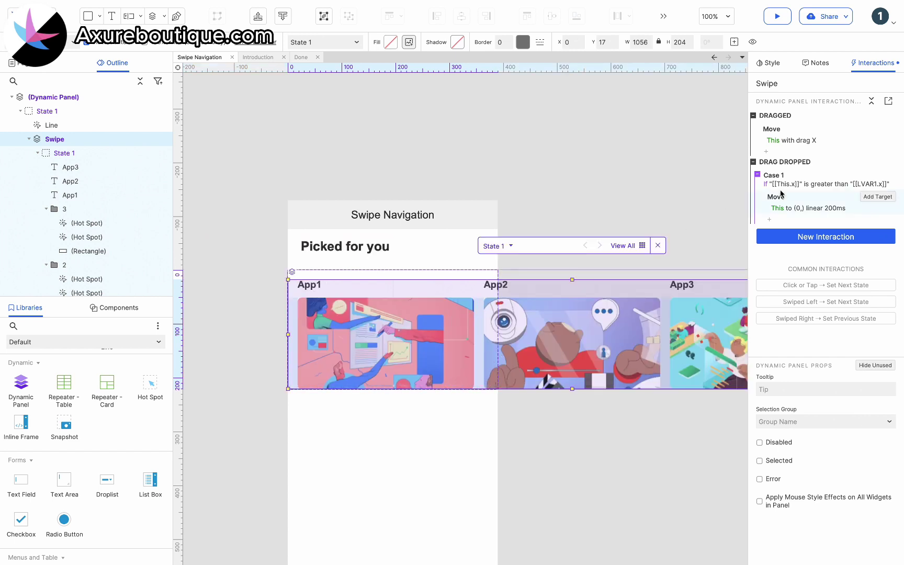
Step: Duplicate Case 1 under Drag Dropped and set the x destination of the copy's Move action to -666
click(790, 176)
key(ctrl+c)
key(ctrl+v)
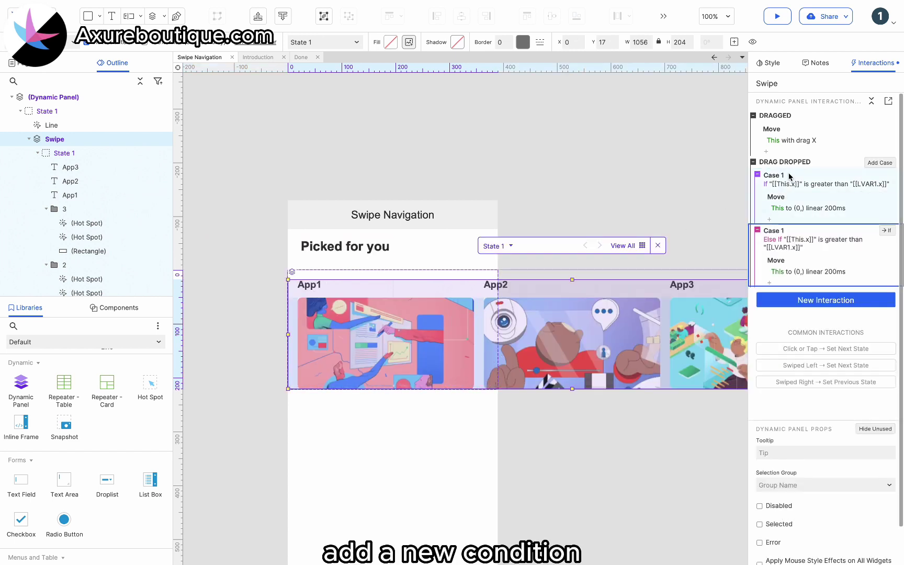
click(807, 272)
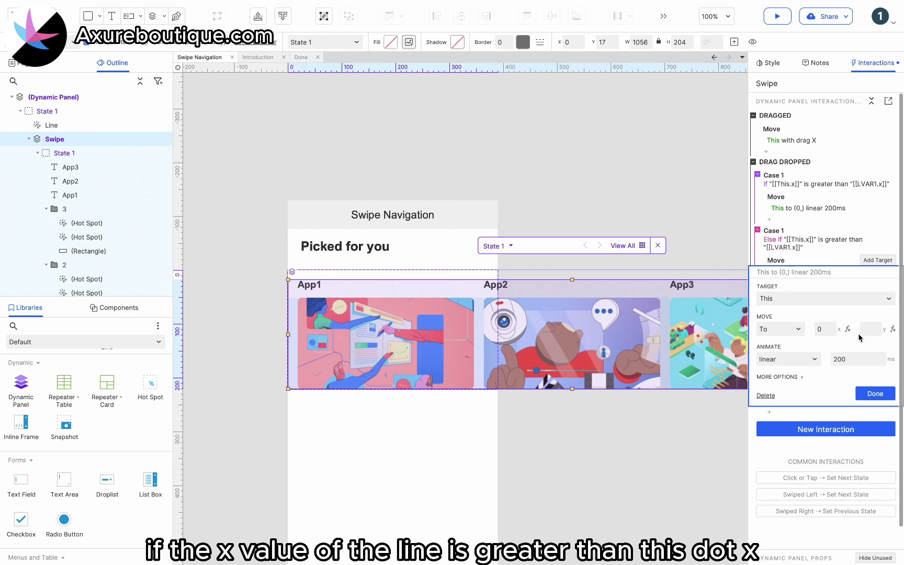
click(824, 331)
text(-666)
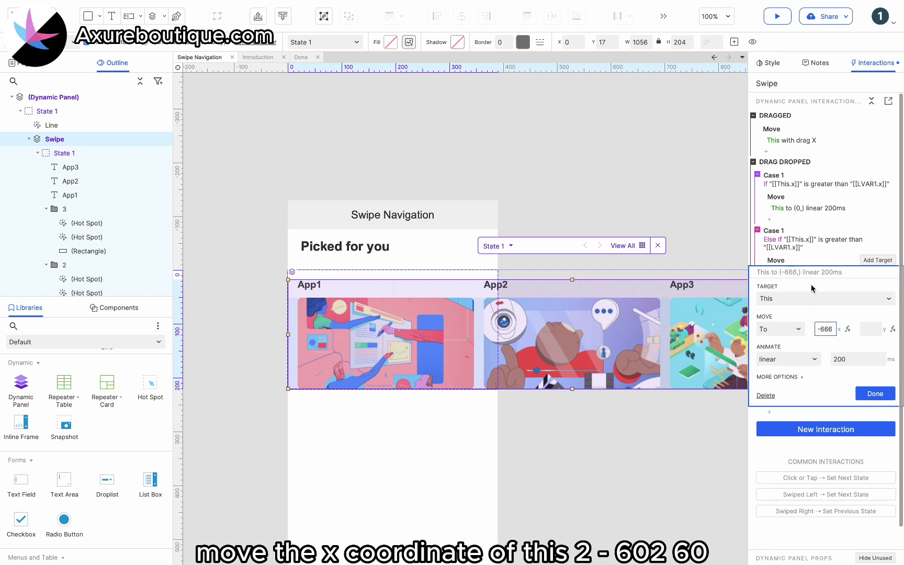
Step: Swap the operands in the duplicated case's condition so that it reads [[LVAR1.x]] is greater than [[This.x]]
click(812, 241)
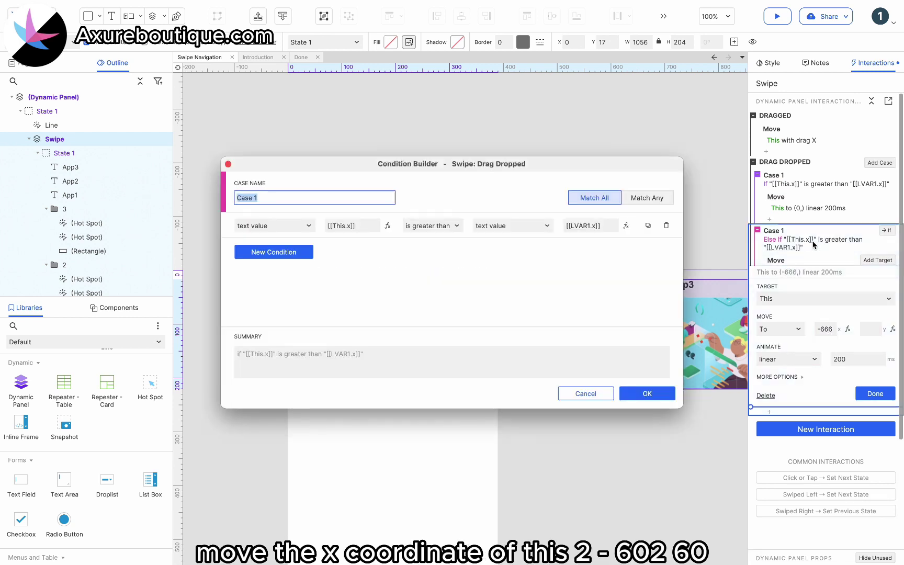
click(610, 226)
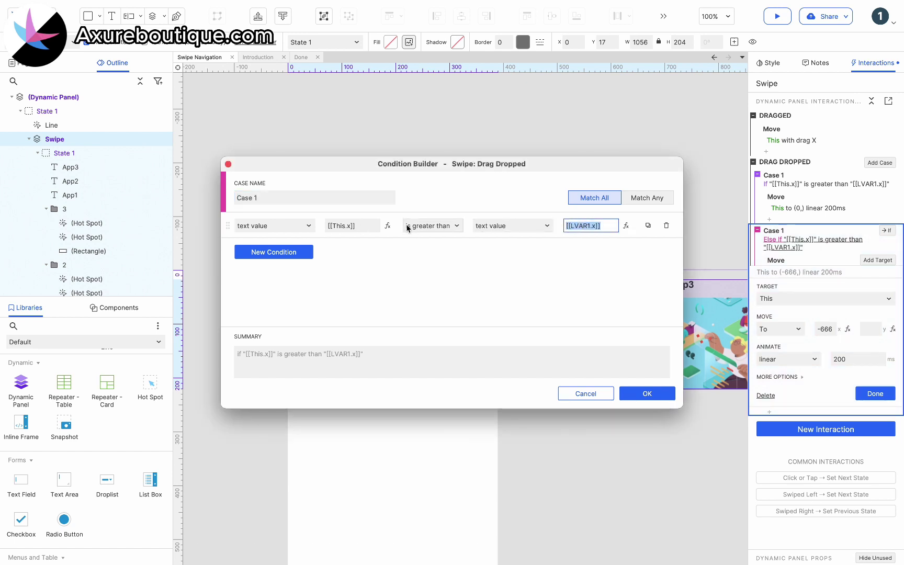
click(371, 226)
key(ctrl+v)
drag(356, 226, 321, 226)
key(ctrl+c)
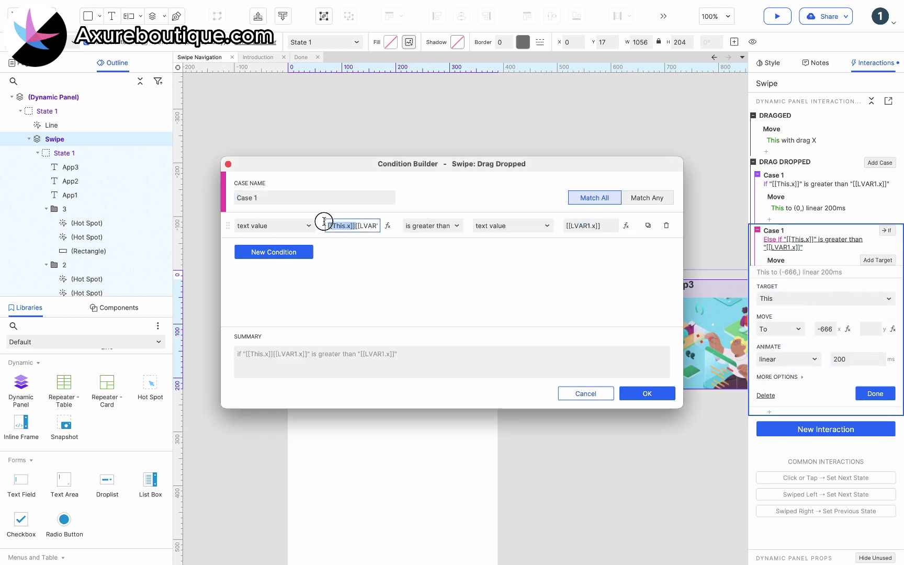
key(BackSpace)
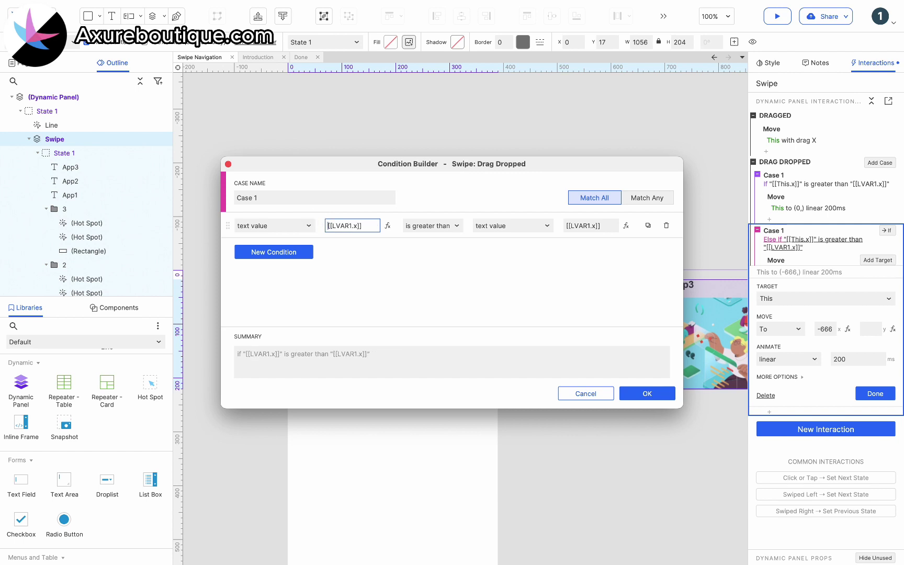
click(586, 227)
key(ctrl+v)
Step: Define LVAR1 as the Line widget for the duplicated case's first operand, and save its condition and Move action
click(388, 225)
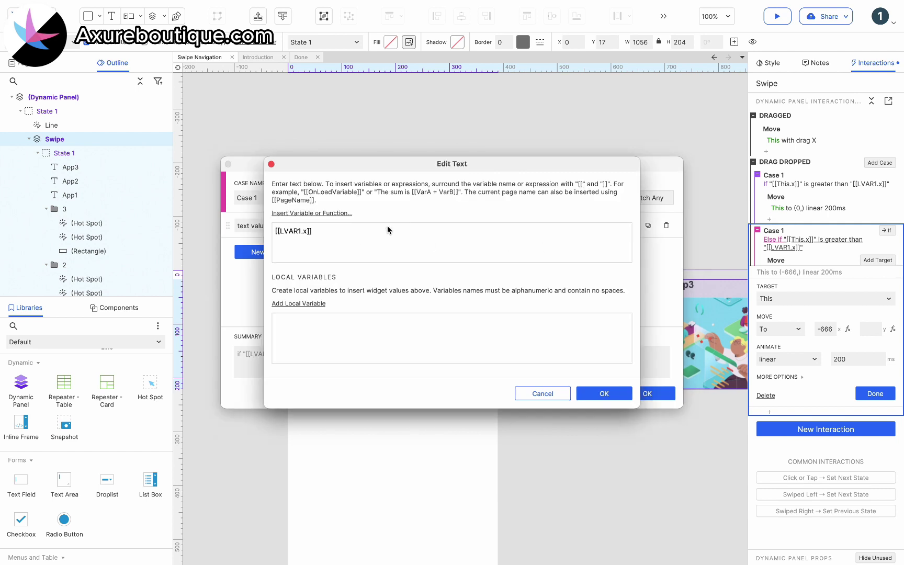
click(321, 305)
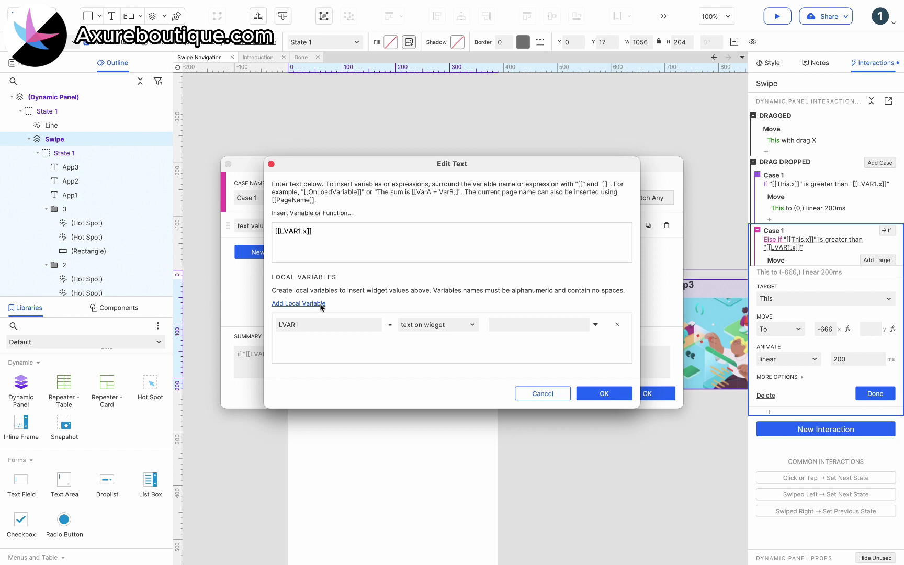
click(438, 325)
click(434, 422)
click(521, 325)
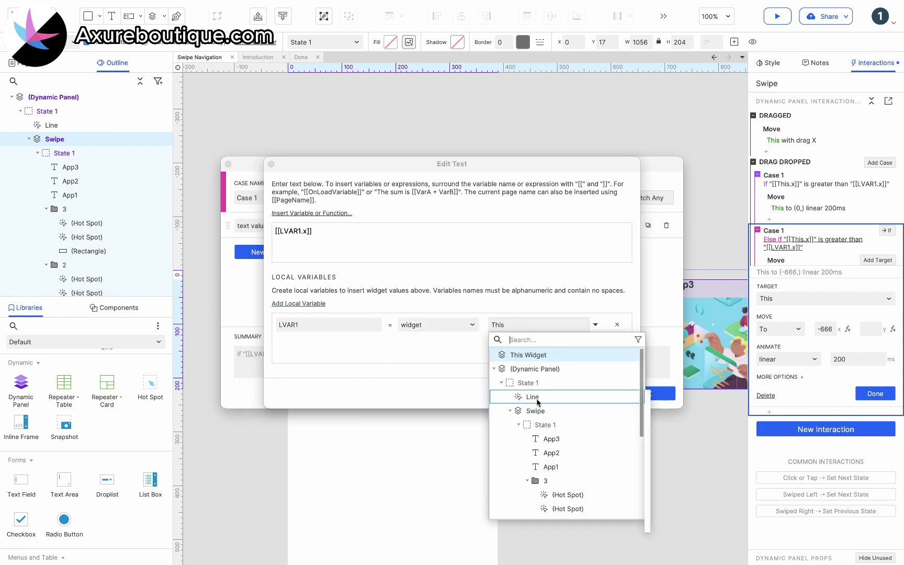
click(538, 399)
click(612, 396)
click(643, 394)
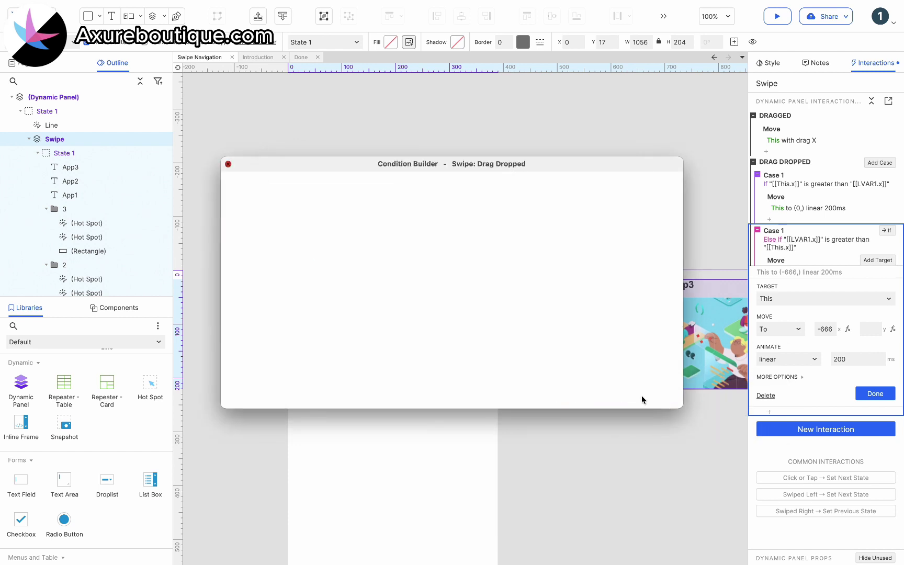
click(870, 395)
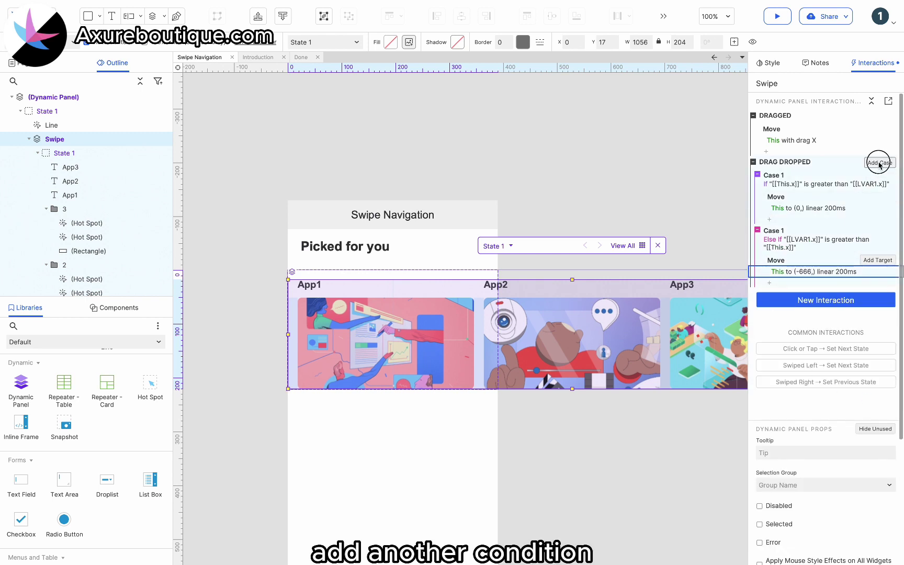
Step: Add Case 2 to Drag Dropped with the condition that the area of widget 1 is over the area of widget Line
click(880, 162)
click(265, 227)
click(265, 226)
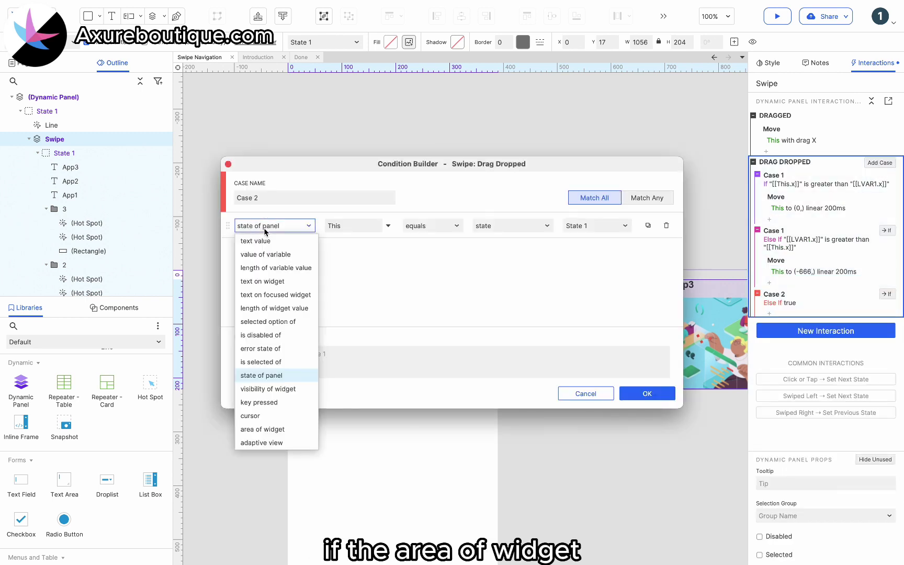
click(288, 429)
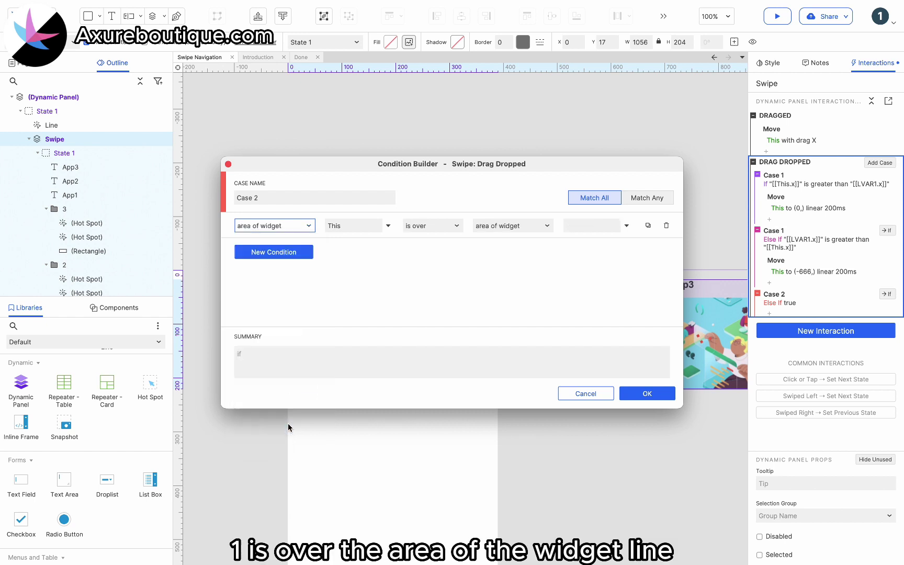
click(365, 228)
text(1)
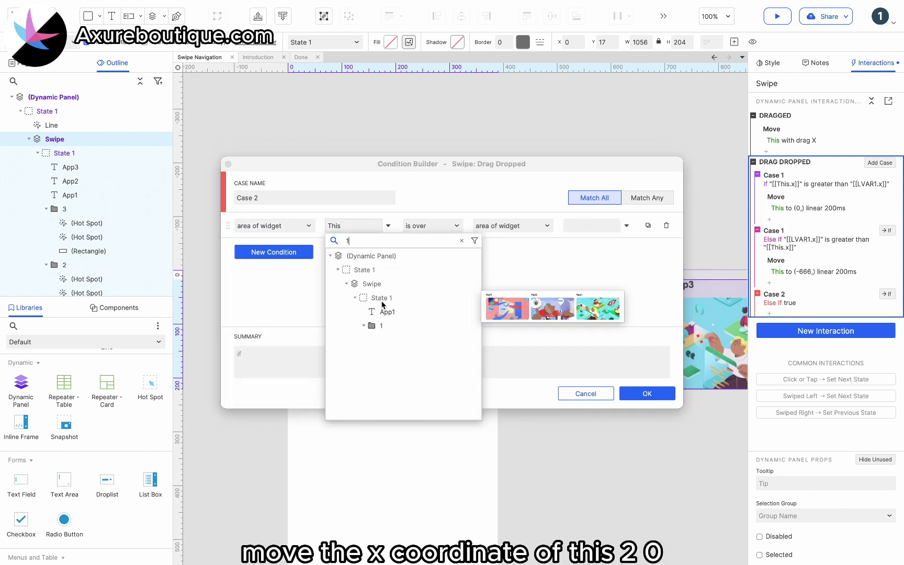
click(409, 310)
click(586, 225)
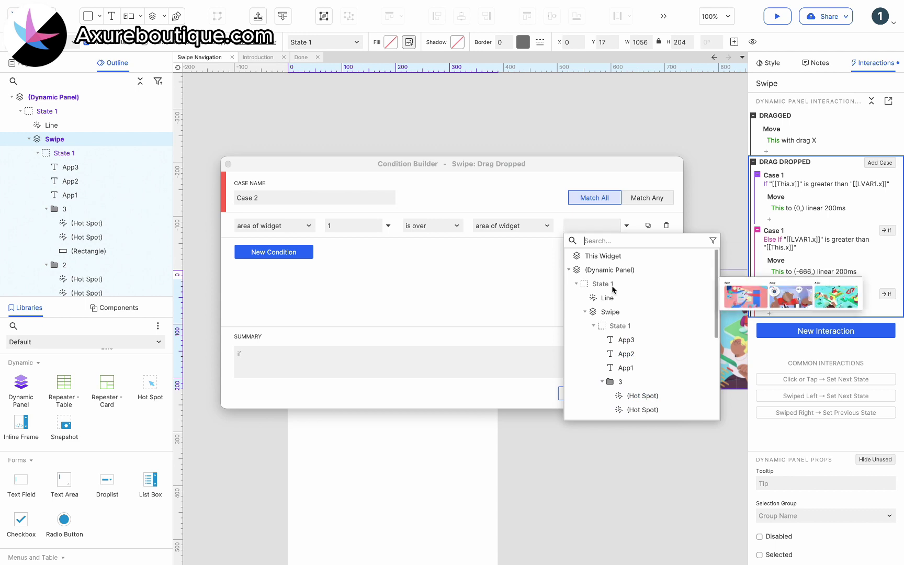
click(608, 297)
click(652, 393)
Step: Give the widget 1 case a Move action that takes This to x 0 with y left blank, animated linear over 200 ms
click(770, 313)
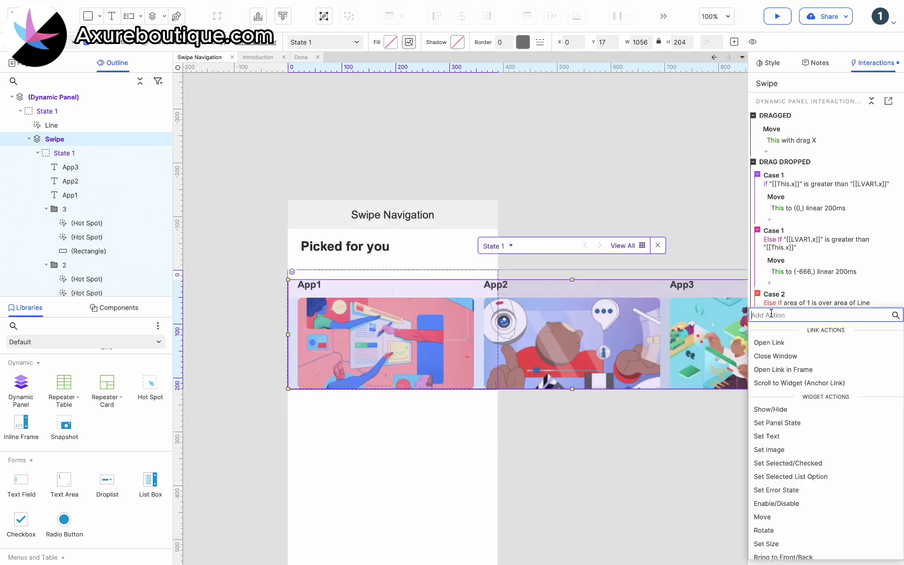
click(780, 517)
click(802, 370)
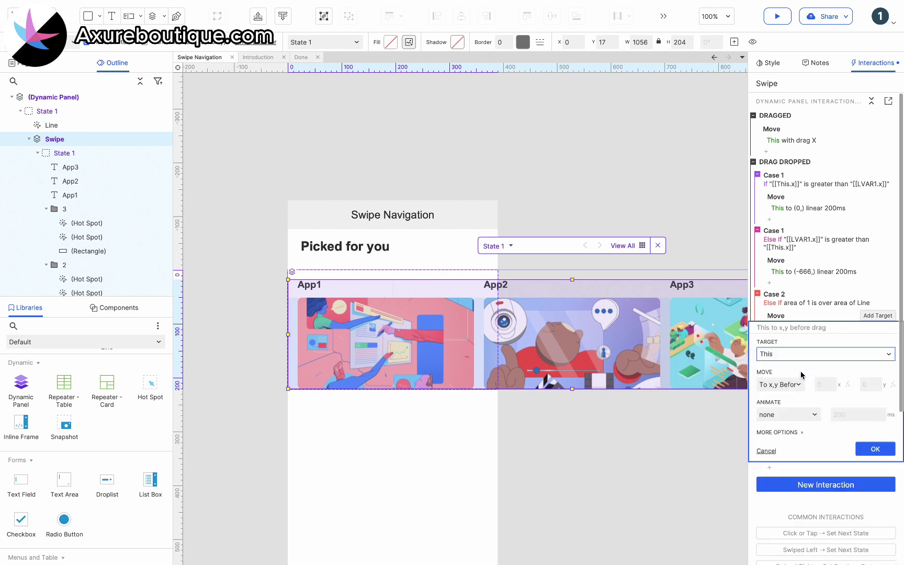
click(789, 385)
click(784, 399)
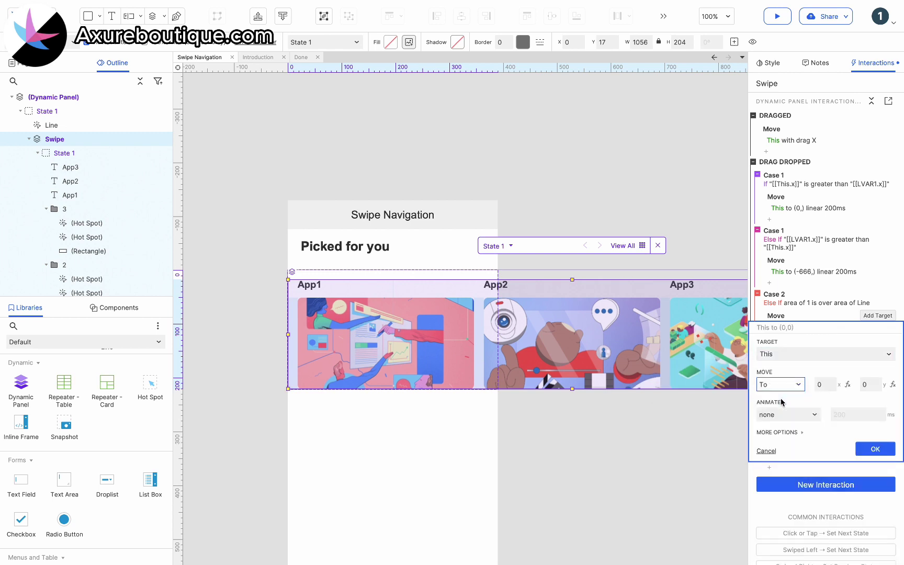
click(865, 385)
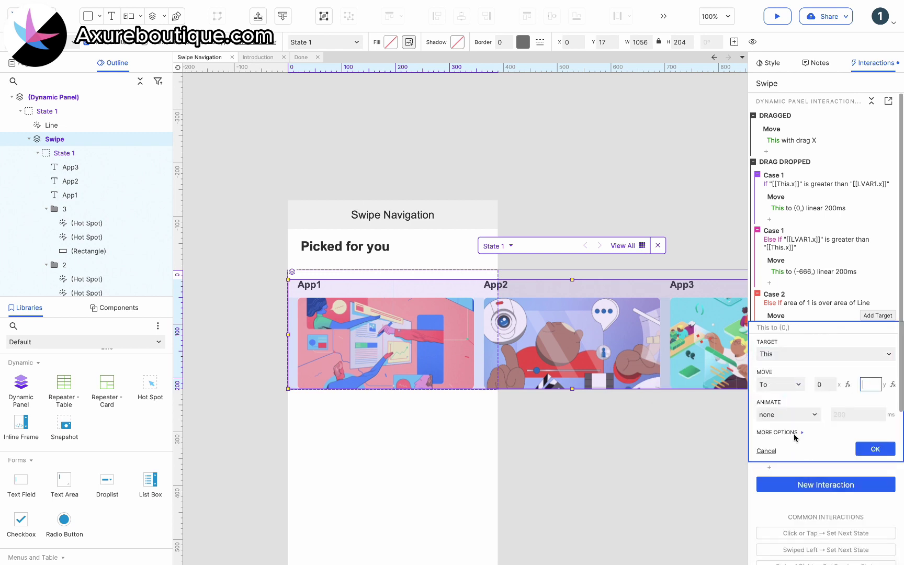
click(773, 415)
click(769, 442)
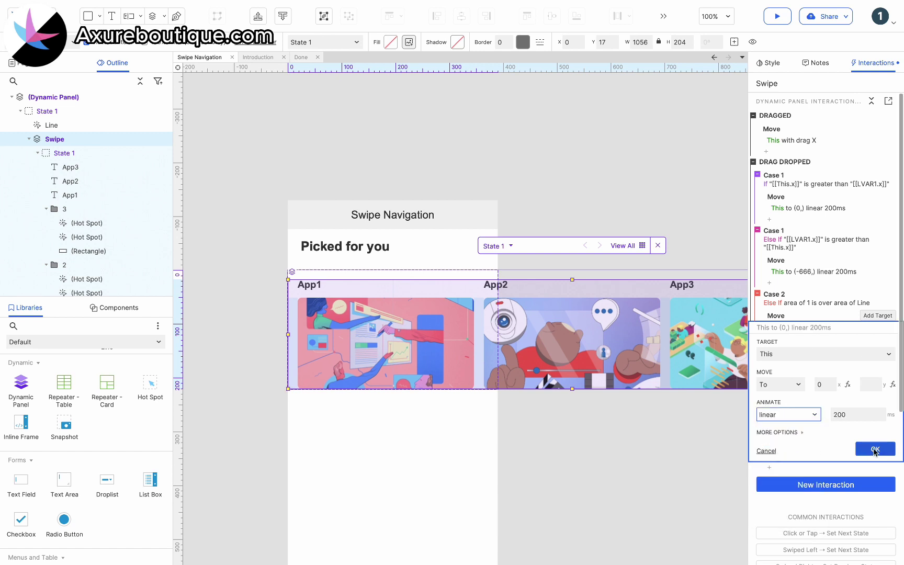
click(874, 450)
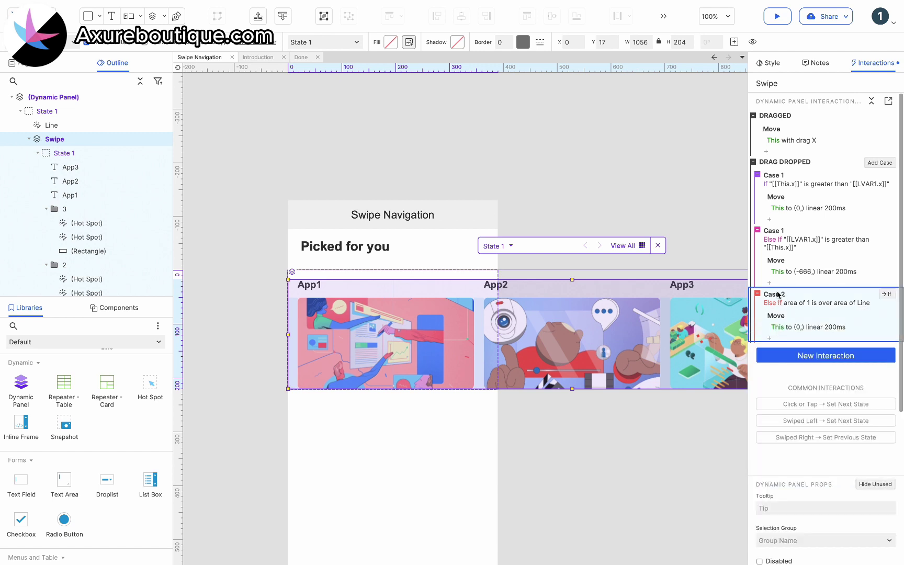
Step: Duplicate the widget 1 case and change the copy's condition to area of widget 2 is over area of widget Line
key(ctrl+d)
click(795, 360)
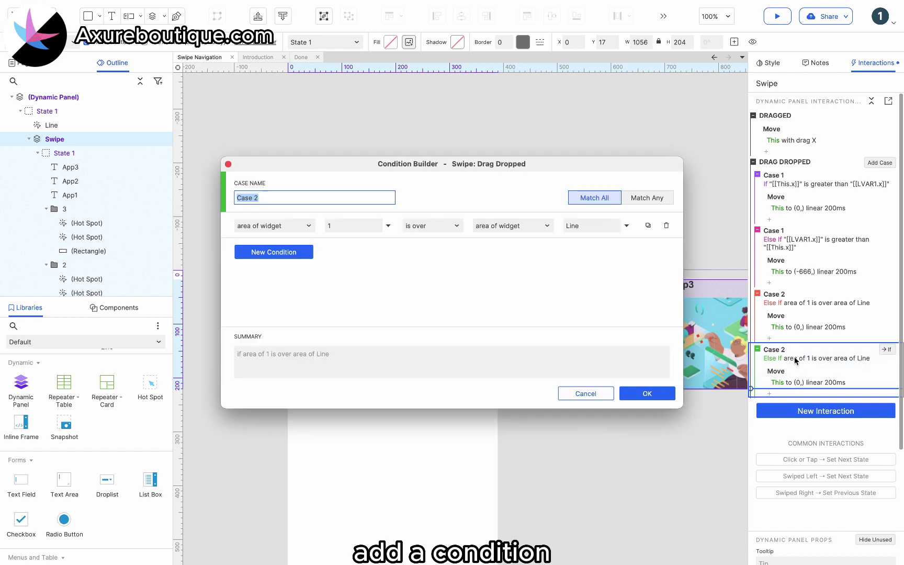
click(344, 225)
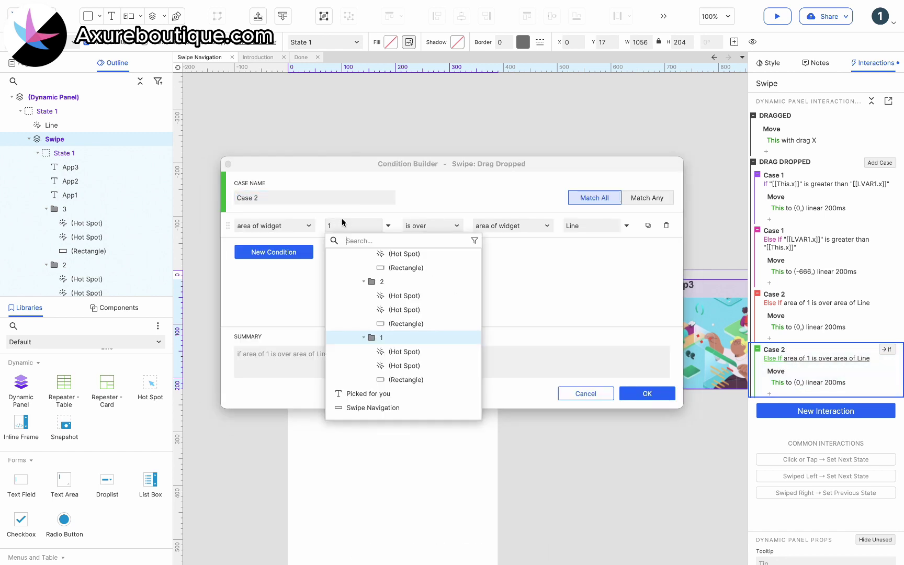
click(374, 282)
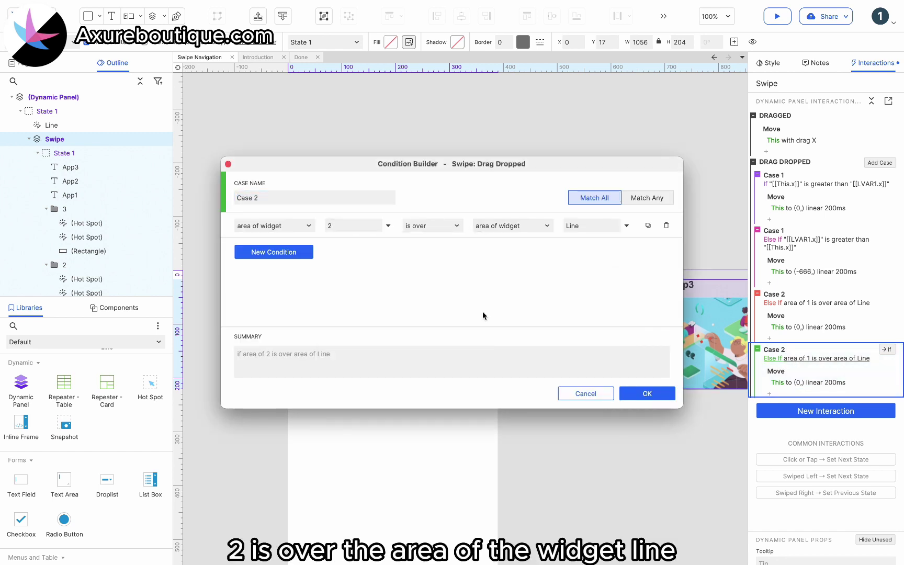
click(648, 394)
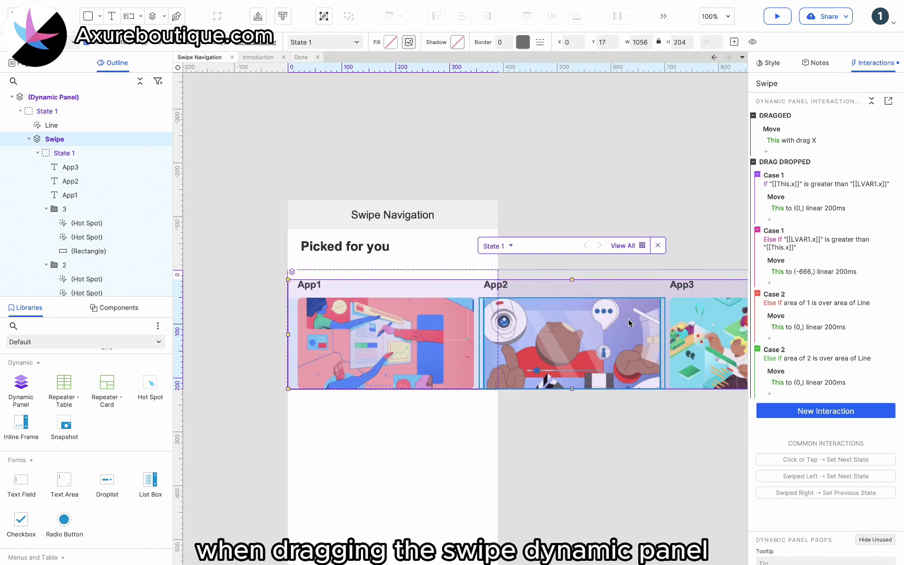
Step: Try the Swipe panel at x -333 on the canvas, undo the shift, and set the widget 2 case's Move x destination to -333
drag(630, 322, 448, 316)
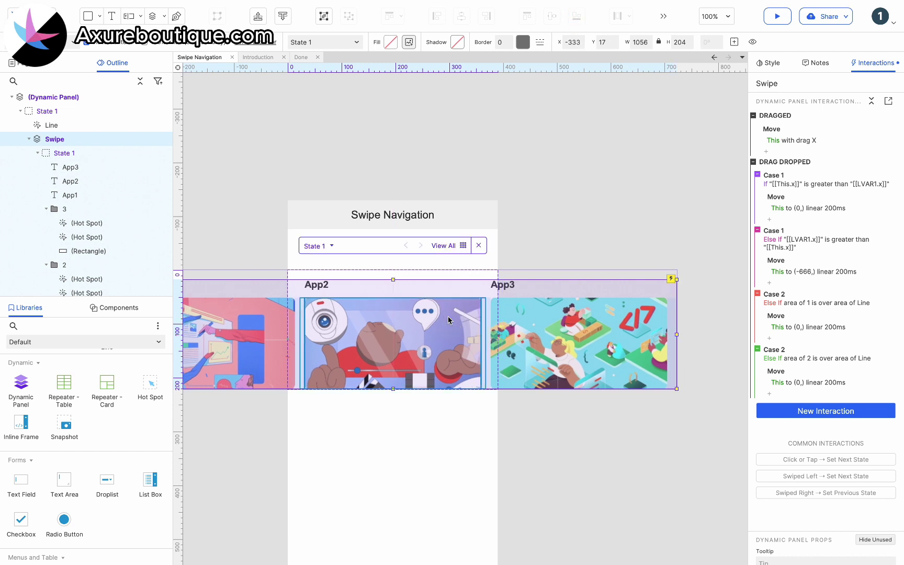
key(ctrl+z)
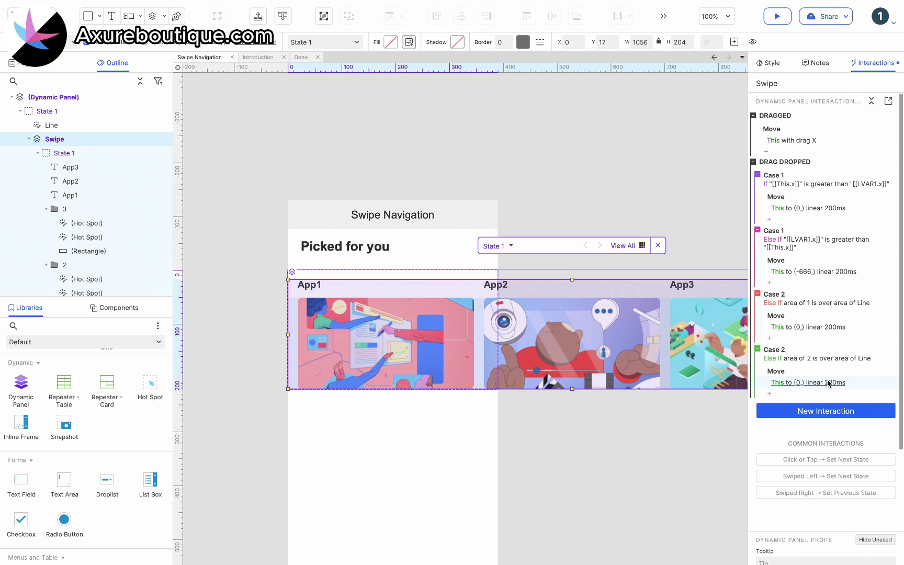
click(829, 383)
double_click(822, 439)
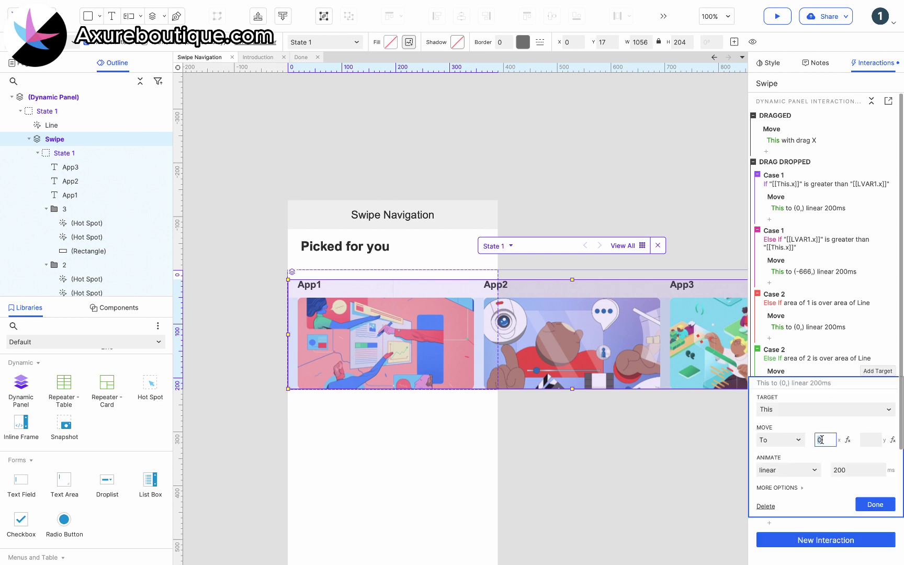
text(-333)
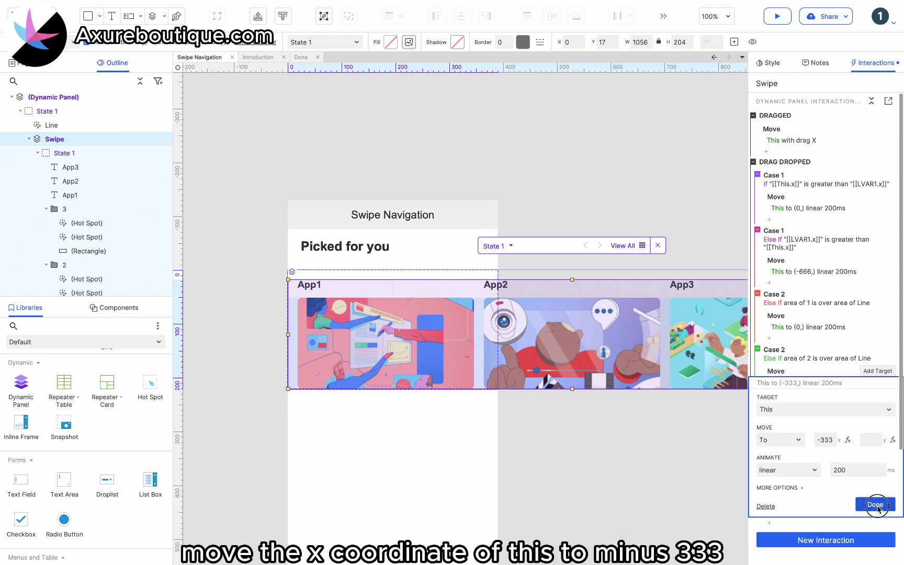
click(875, 504)
Step: Duplicate the widget 2 case and change the copy's condition to area of widget 3 is over area of widget Line
key(ctrl+c)
key(ctrl+v)
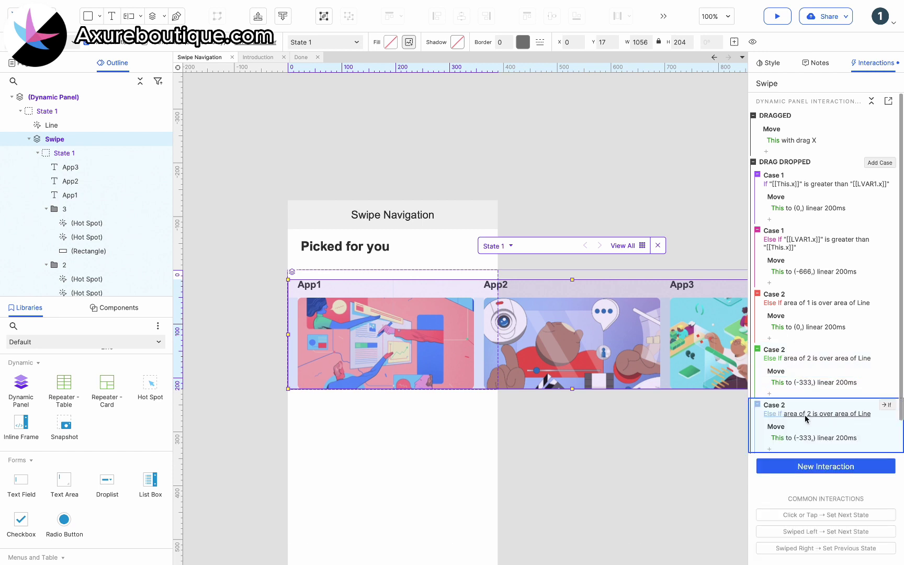
click(807, 414)
click(388, 226)
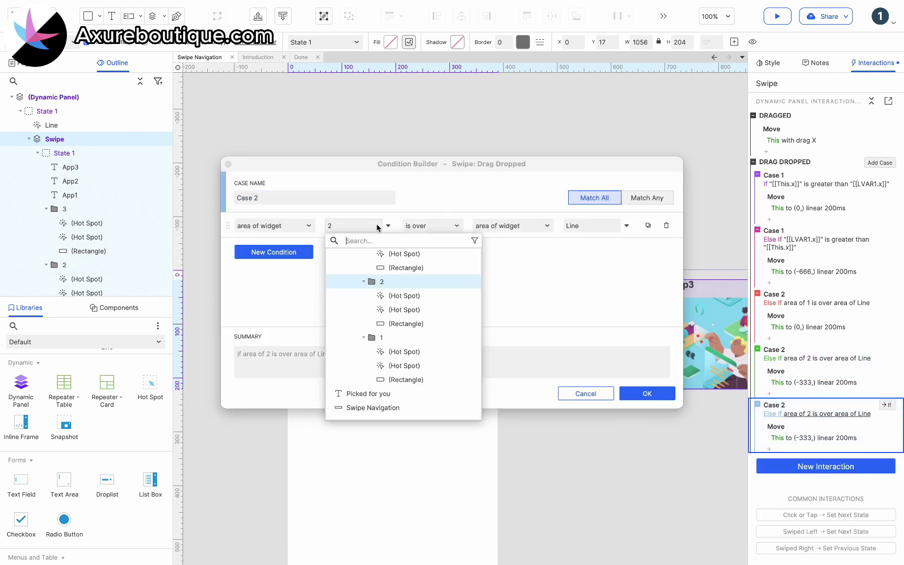
scroll(399, 314, up, 2)
scroll(398, 313, up, 1)
click(399, 299)
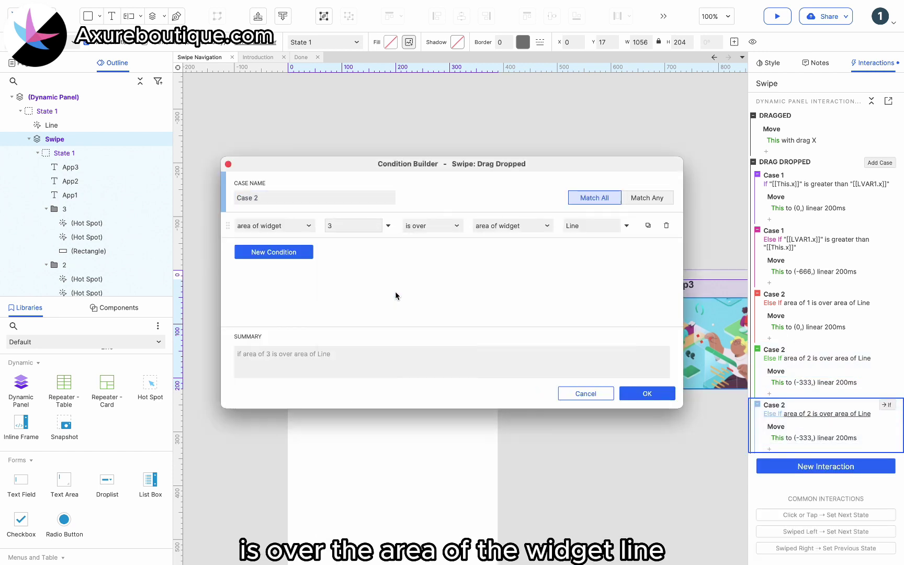
click(642, 399)
Step: Set the x destination of the widget 3 case's Move action to -666
click(783, 437)
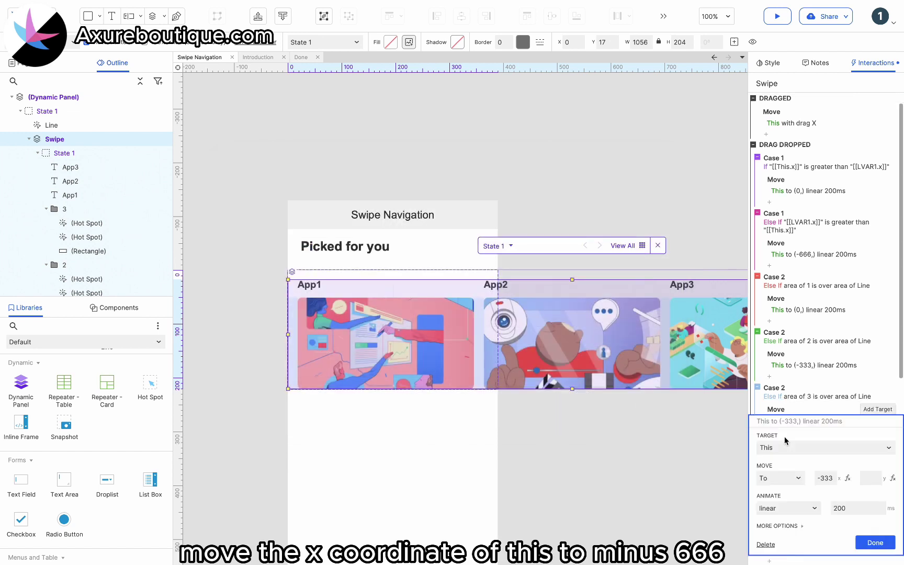
click(822, 477)
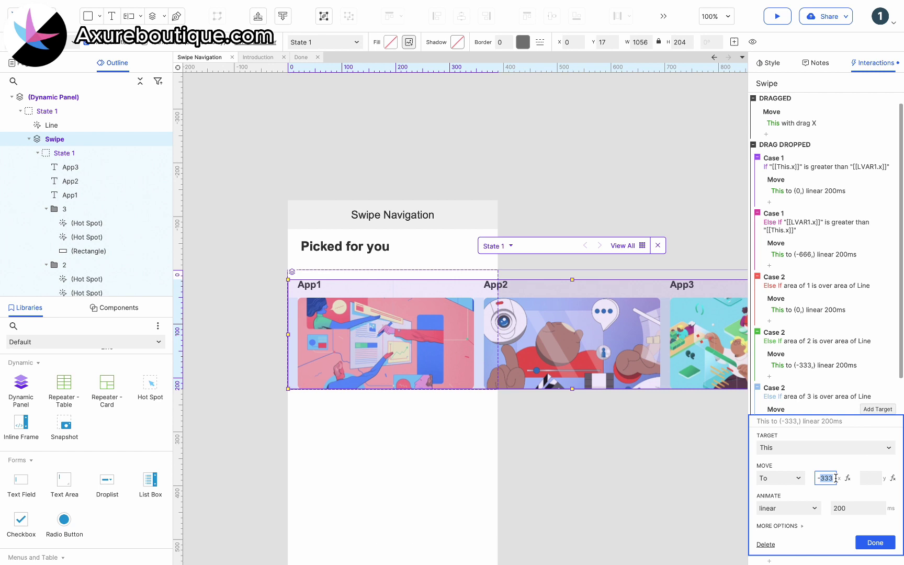
text(-666)
click(875, 542)
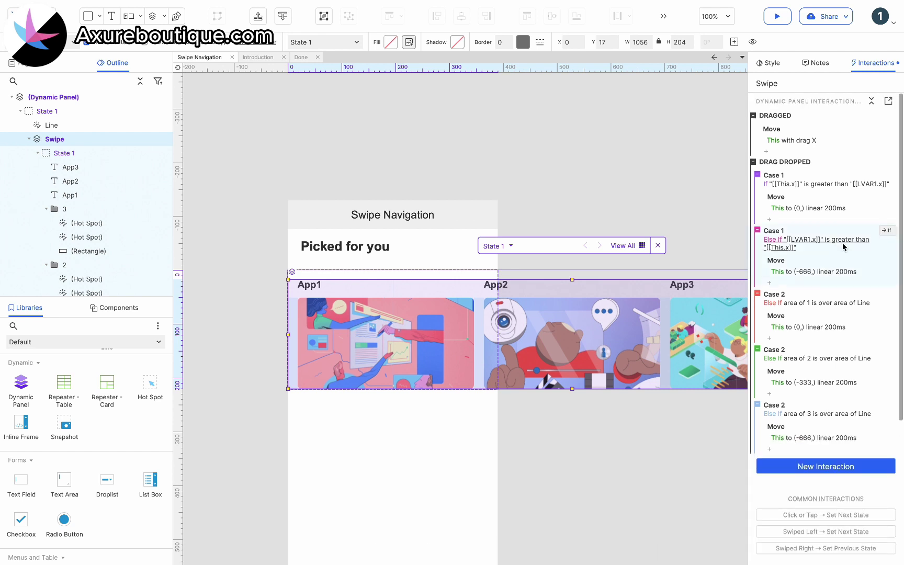
Step: Place the second Case 1 after the widget 1 case and change its condition to [[LVAR1.x]] is greater than [[This.right]]
click(791, 247)
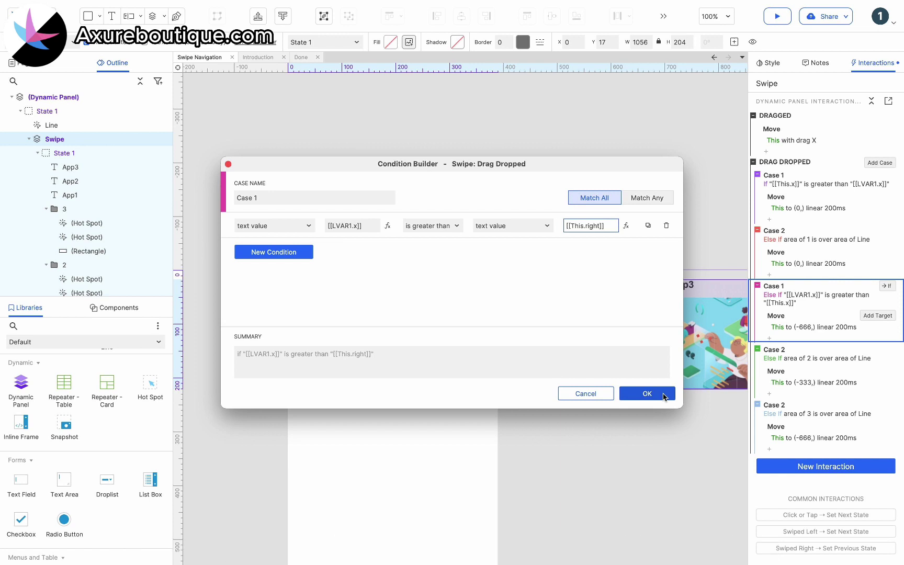
click(663, 396)
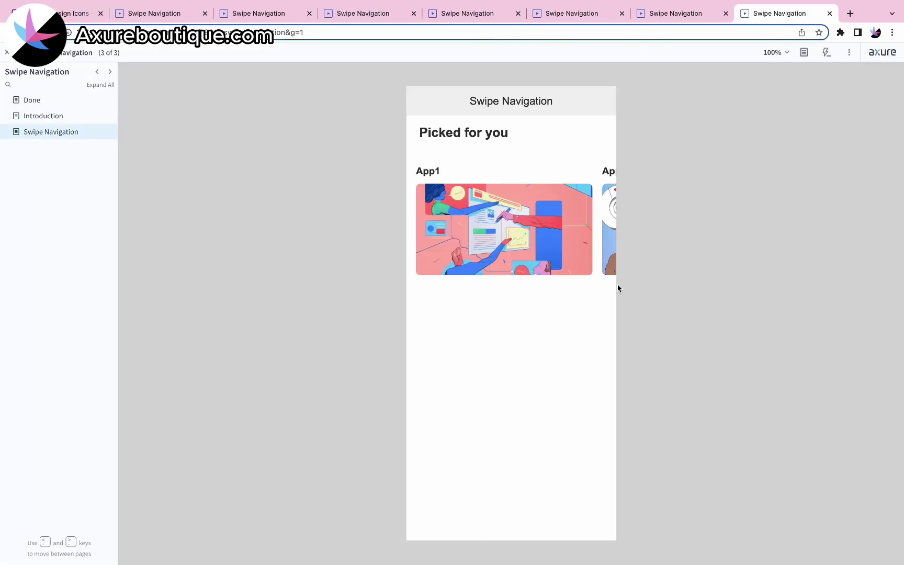
Step: Test the swipe panel in the browser preview by swiping the App1 card horizontally
drag(595, 255, 686, 218)
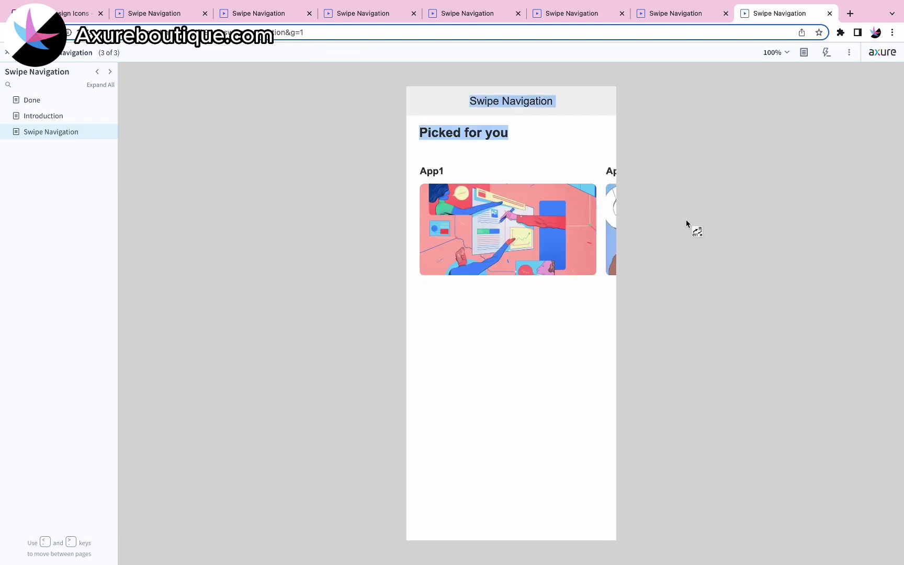